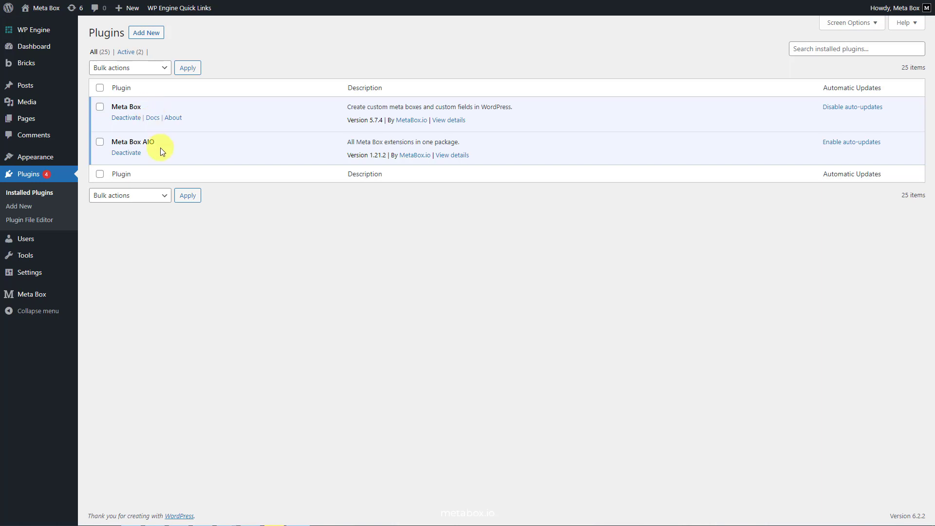
# - Open the Meta Box extensions page
pyautogui.moveTo(29, 294)
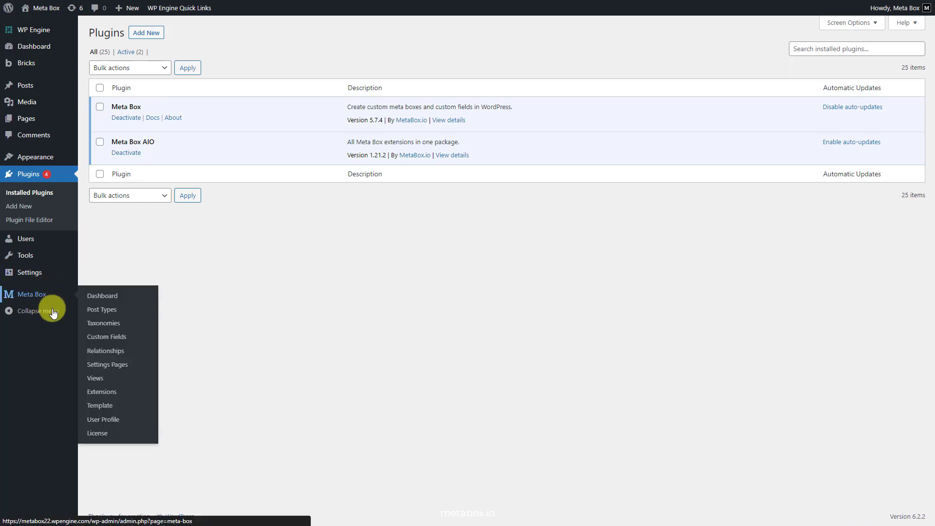
pyautogui.click(99, 393)
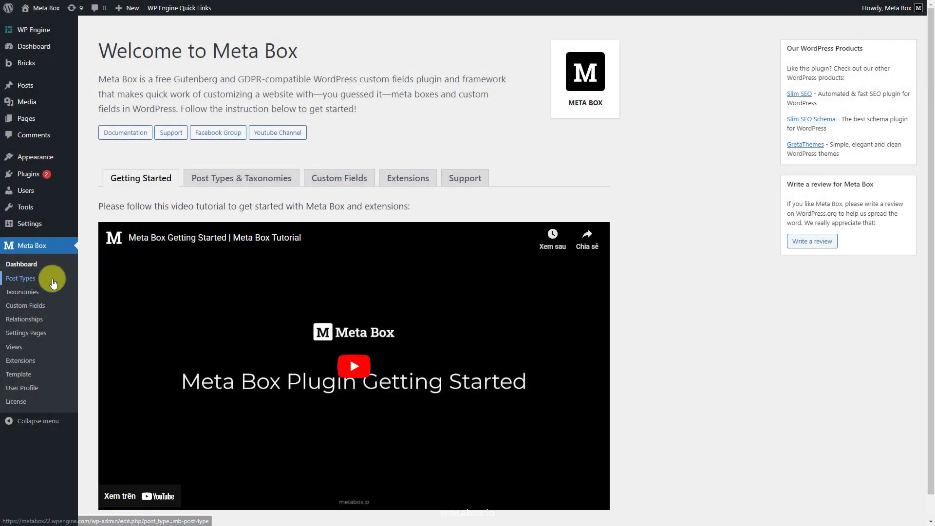
# - Create and publish a custom post type with the plural name Portfolios and the singular name Portfolio
pyautogui.click(53, 283)
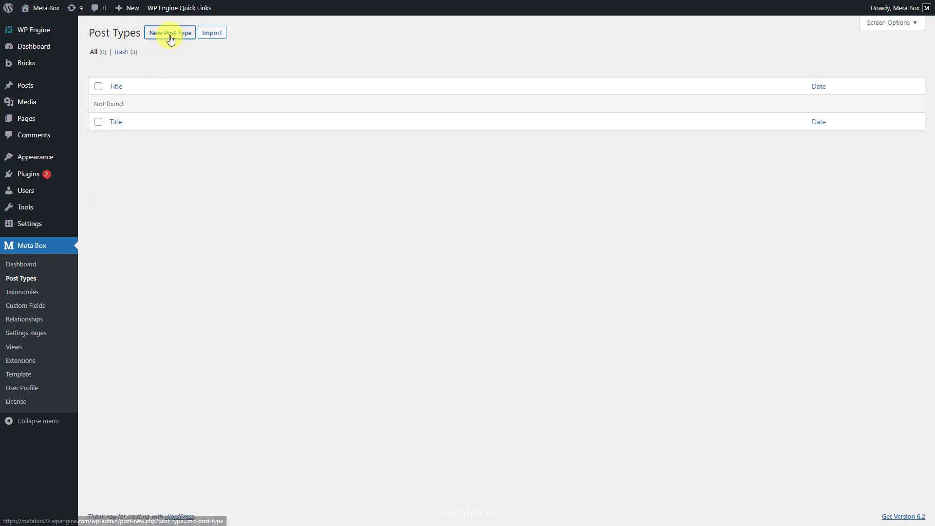
pyautogui.click(171, 40)
pyautogui.click(269, 89)
pyautogui.write('Portfolios')
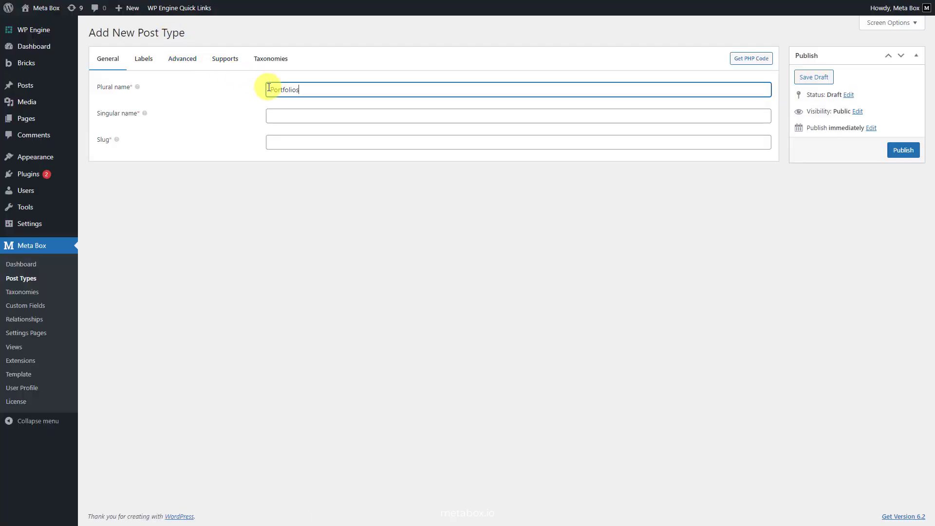
pyautogui.click(277, 115)
pyautogui.write('Portfolio')
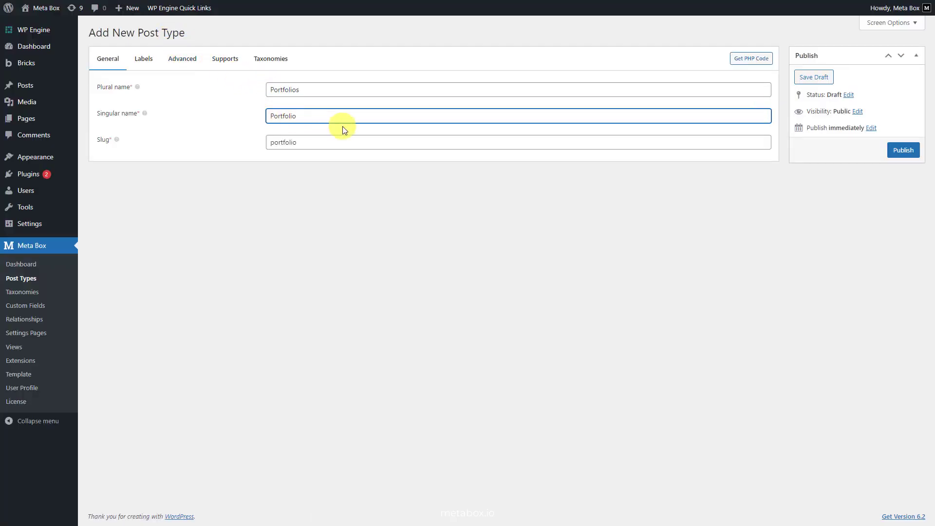
pyautogui.click(911, 151)
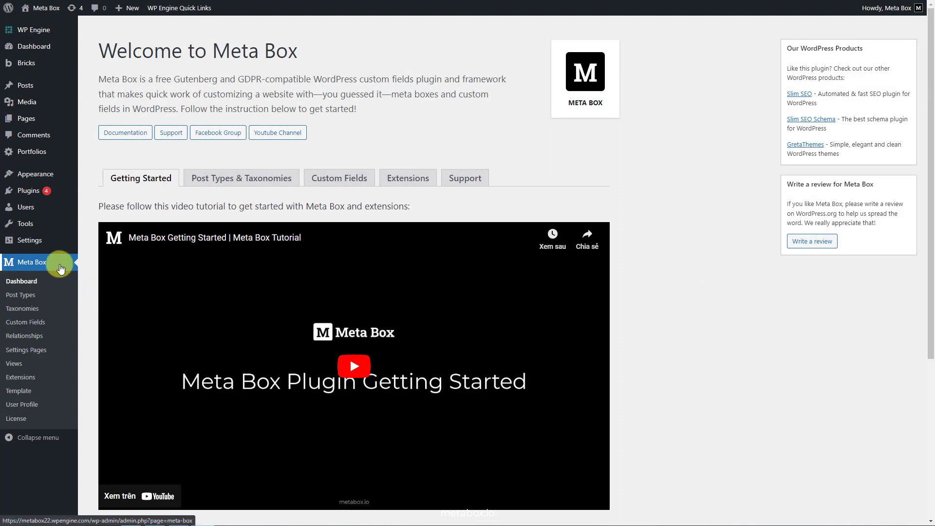
# - Start a new taxonomy with the plural name Portfolio Types and the singular name Portfolio Type
pyautogui.click(55, 310)
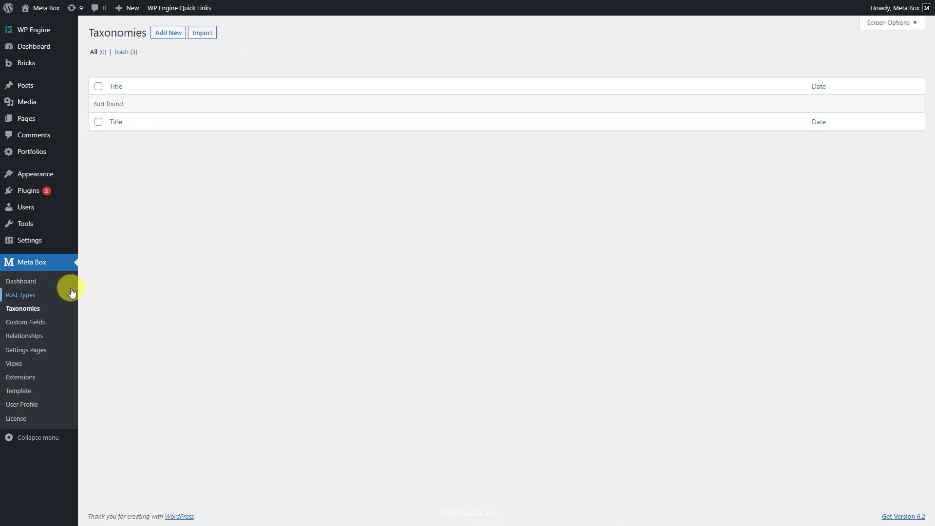
pyautogui.click(152, 35)
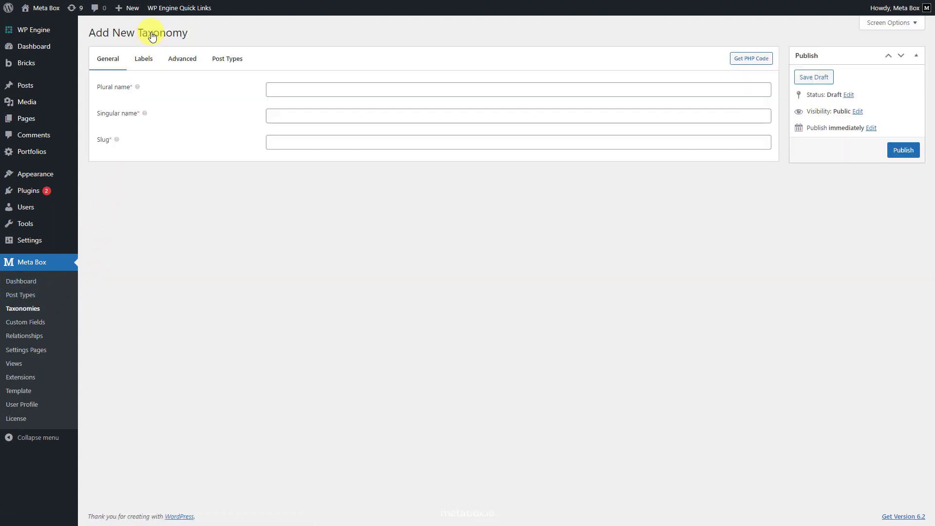
pyautogui.click(271, 88)
pyautogui.write('Portfolio Types')
pyautogui.click(282, 115)
pyautogui.write('Portfolio Type')
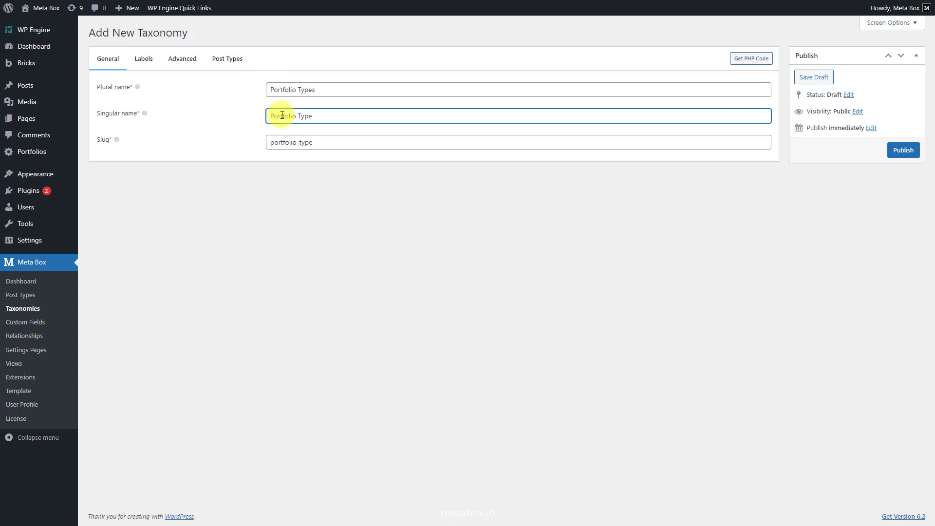
# - Assign the new taxonomy to the Portfolio post type instead of Post and publish it
pyautogui.click(239, 65)
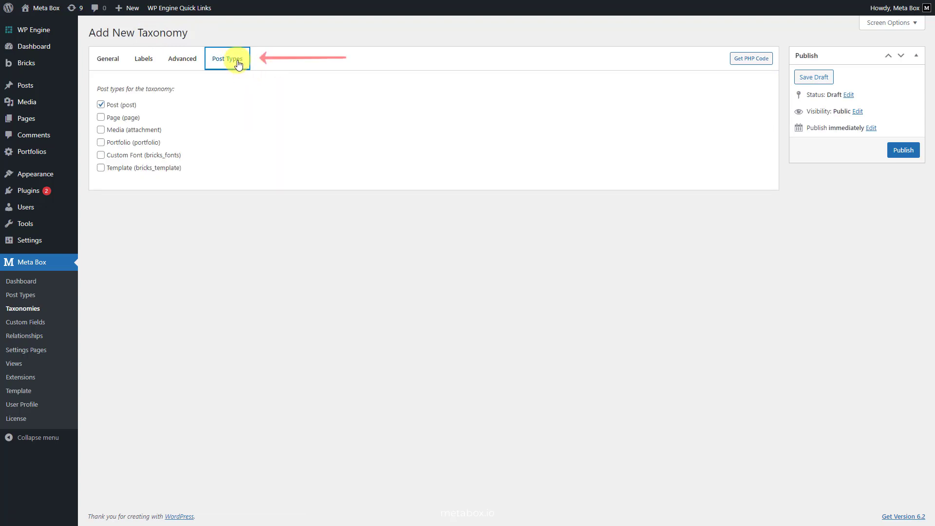
pyautogui.click(135, 109)
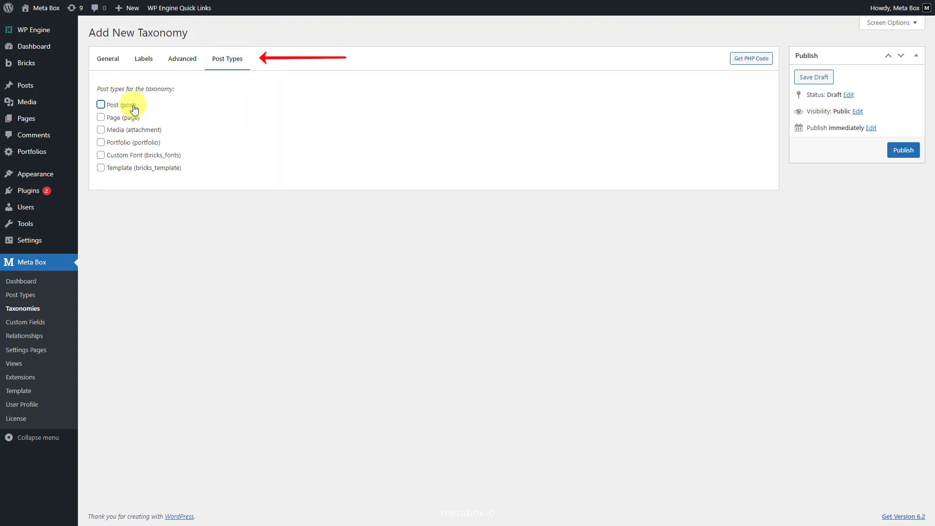
pyautogui.click(140, 146)
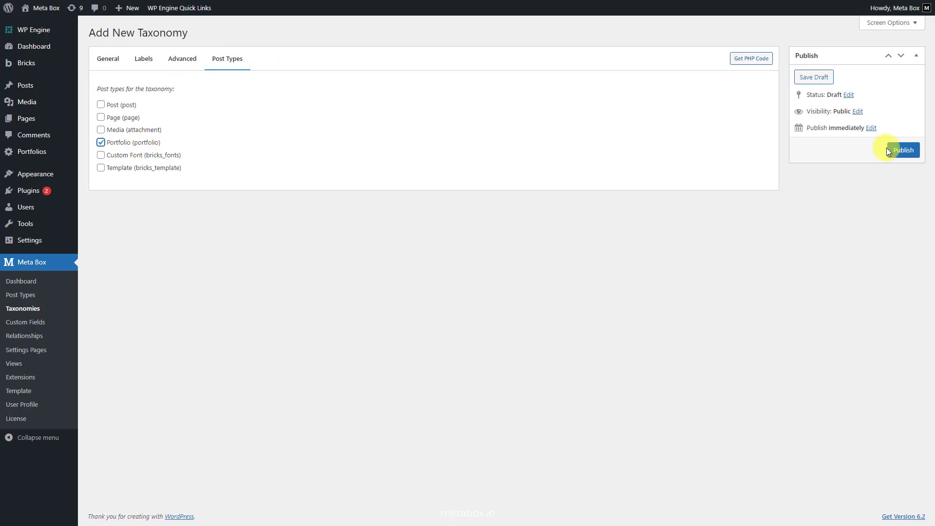
pyautogui.click(904, 150)
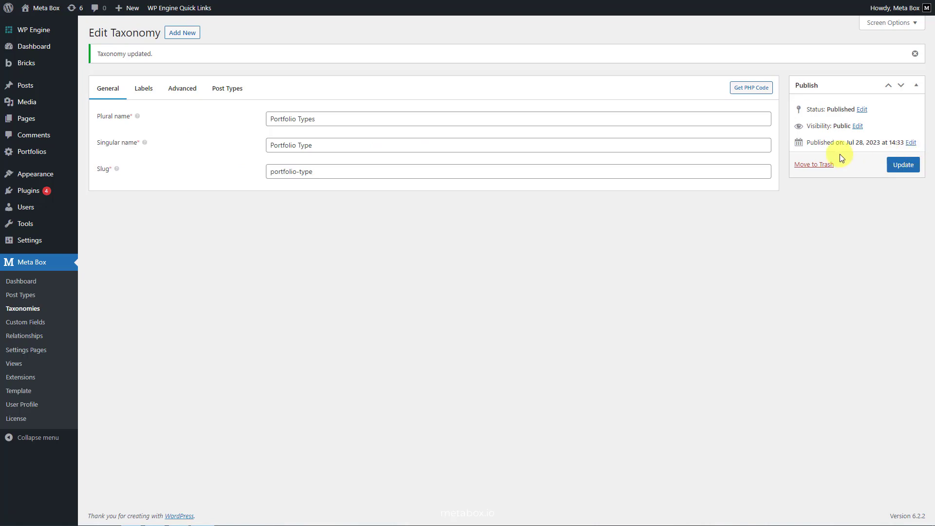
# - Add a portfolio type named Apartment with the slug apartment and a Lorem Ipsum paragraph as its description
pyautogui.moveTo(46, 150)
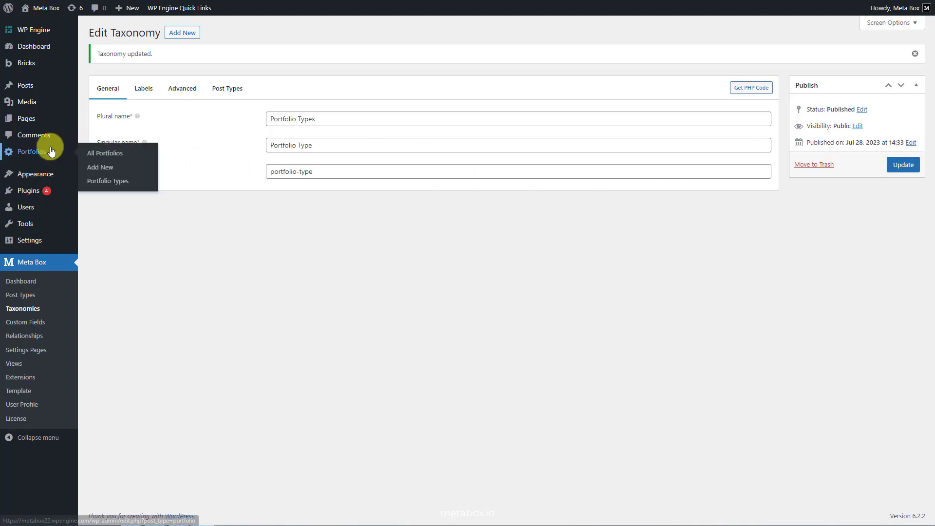
pyautogui.click(104, 181)
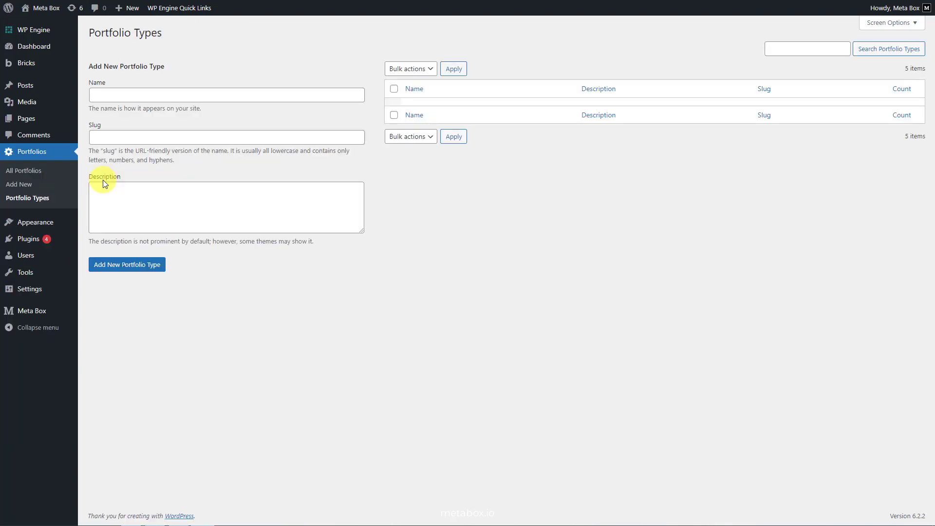
pyautogui.click(169, 97)
pyautogui.write('Apartment')
pyautogui.click(165, 137)
pyautogui.write('apartment')
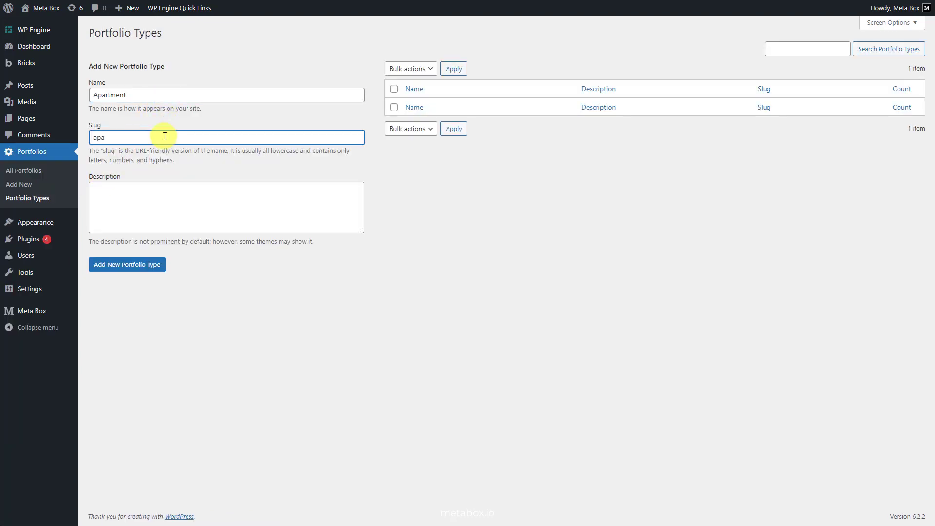
pyautogui.click(164, 192)
pyautogui.write("Lorem Ipsum is simply dummy text of the printing and typesetting industry. Lorem Ipsum has been the industry's standard dummy text ever since the 1500s, when an unknown printer took a galley of type and scrambled it to make a type specimen book")
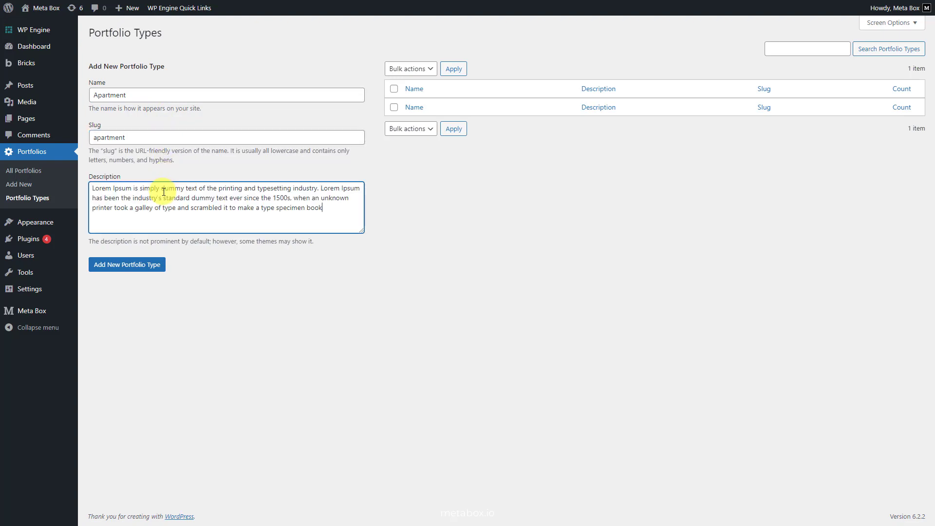
pyautogui.click(142, 265)
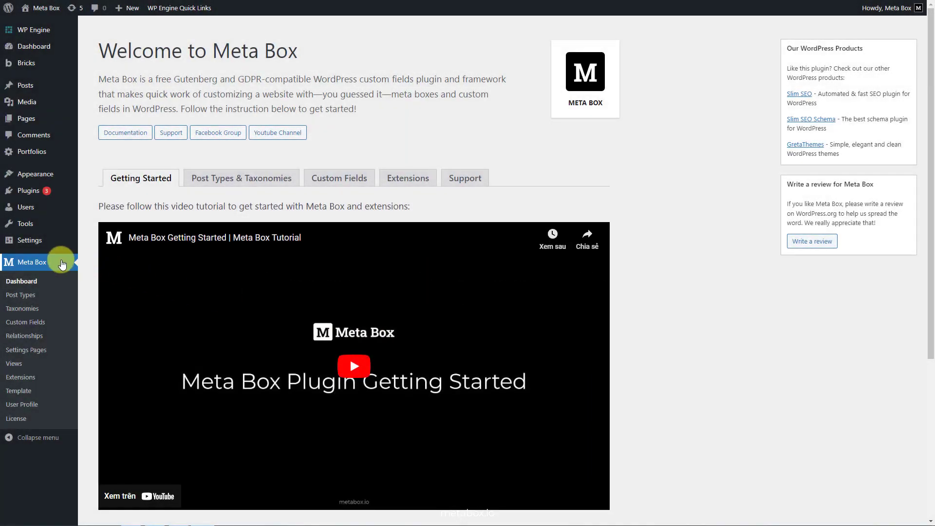
# - Start a new Meta Box custom field group titled Portfolio Custom Fields
pyautogui.click(43, 323)
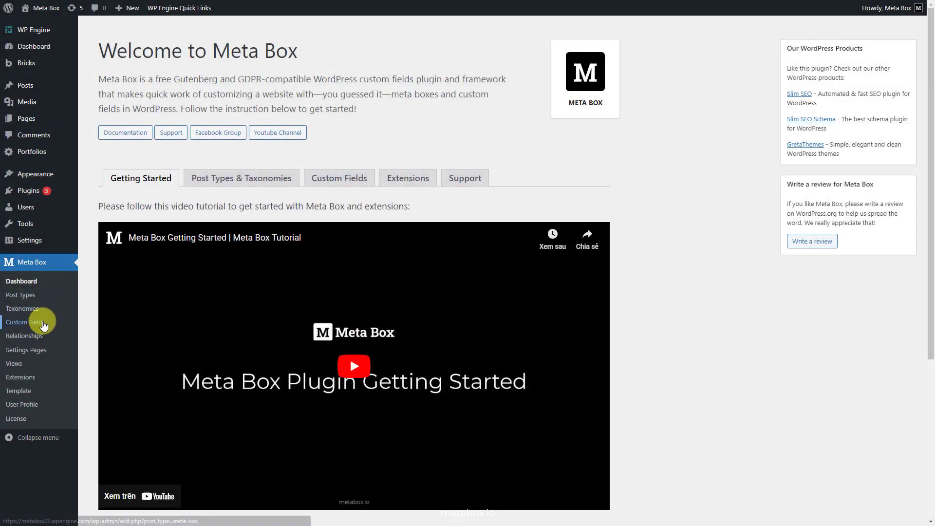
pyautogui.click(174, 33)
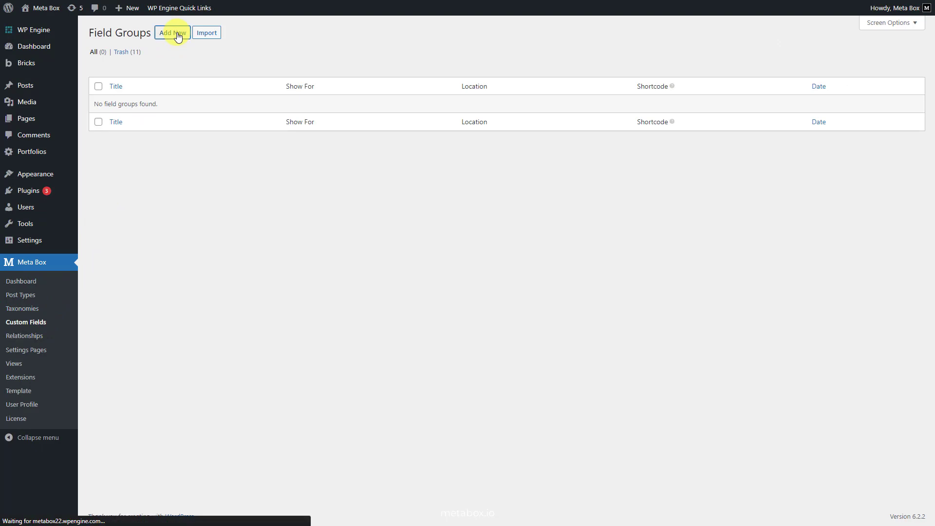
pyautogui.write('Portfolio Custom ')
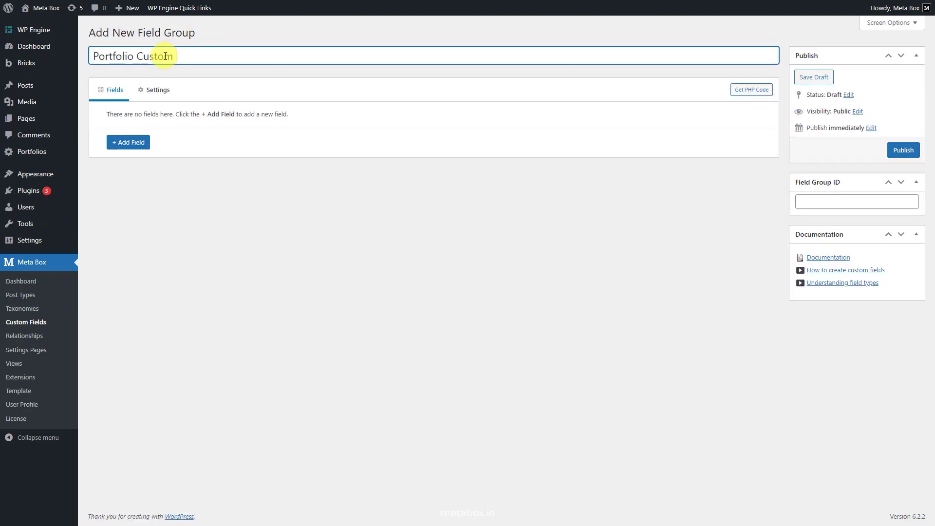
pyautogui.write('Fields')
# - Add a URL field to the field group and label it URL Portfolio Thumbnail
pyautogui.click(125, 142)
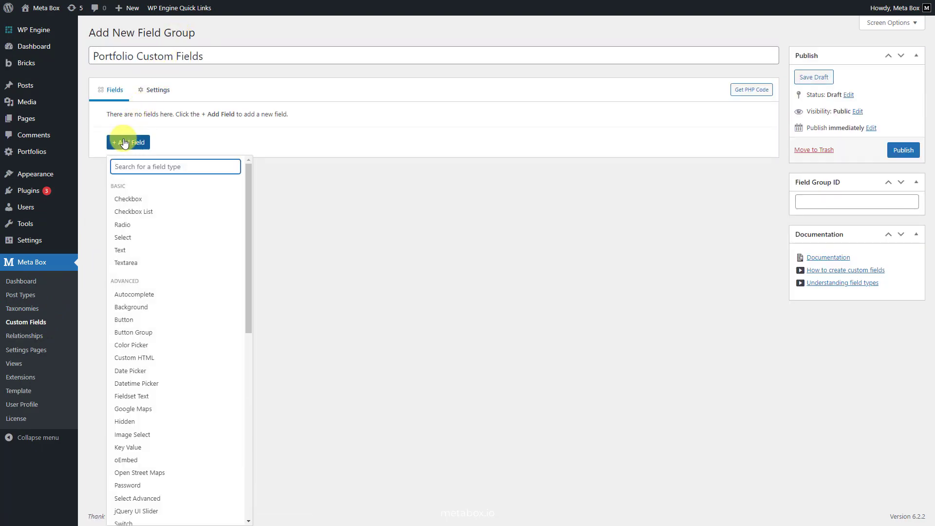
pyautogui.write('U')
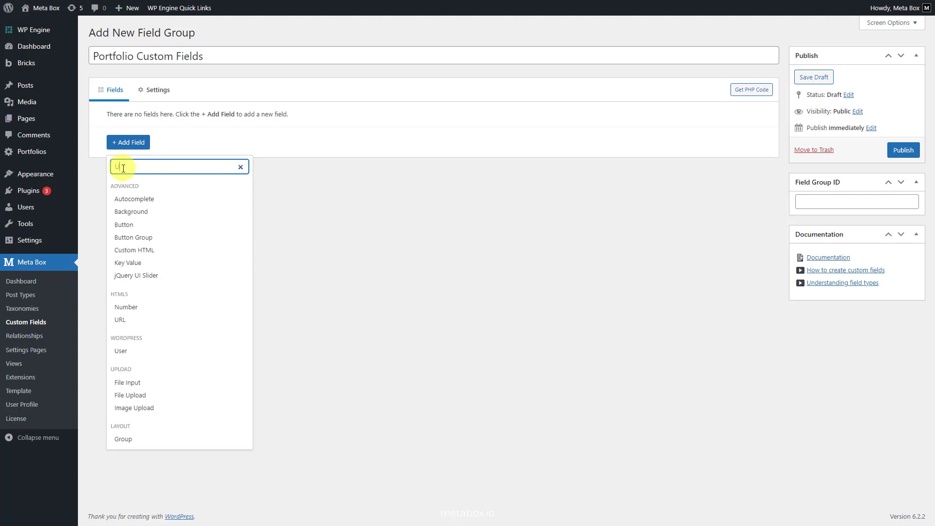
pyautogui.click(118, 318)
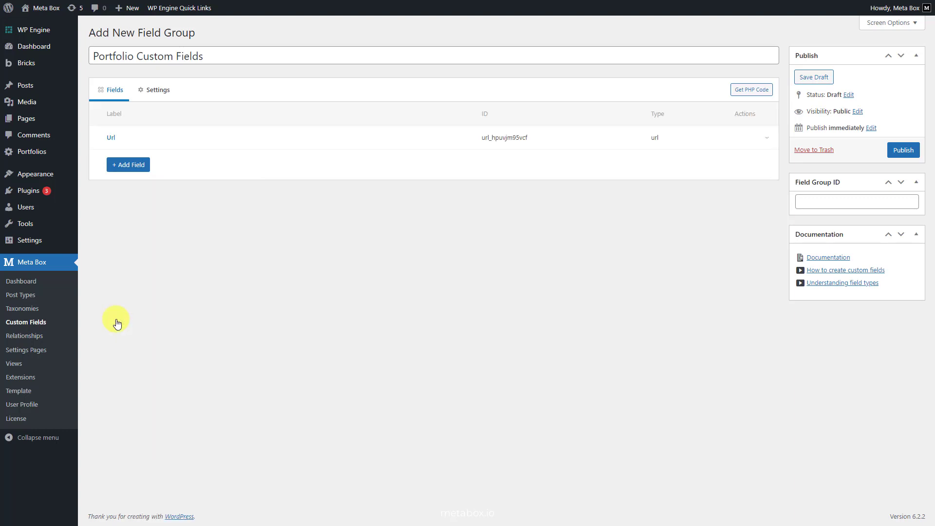
pyautogui.click(194, 140)
pyautogui.doubleClick(213, 189)
pyautogui.write('URL Port')
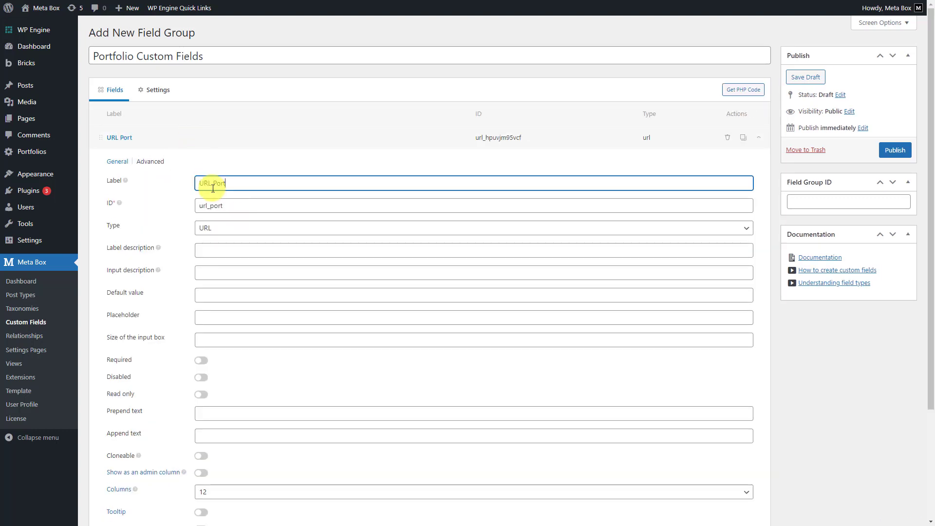
pyautogui.write('folio Thumbnail')
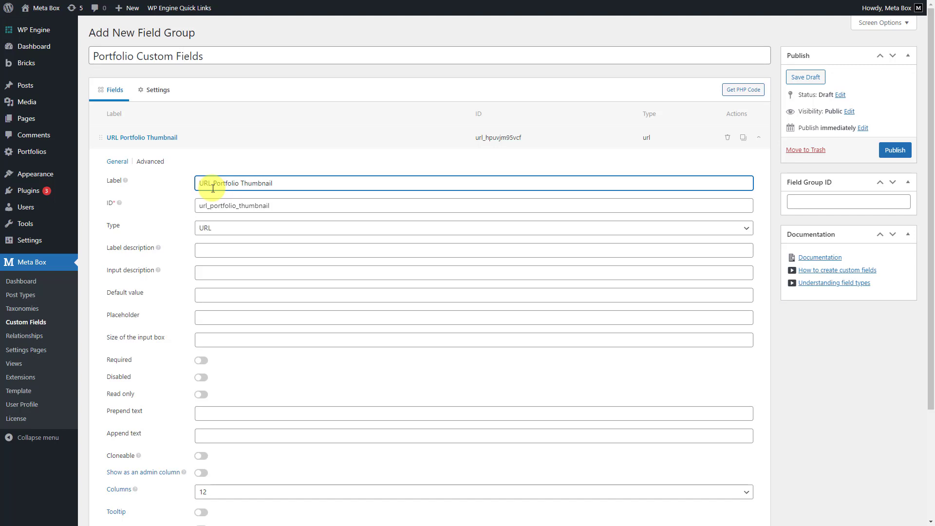
pyautogui.click(198, 137)
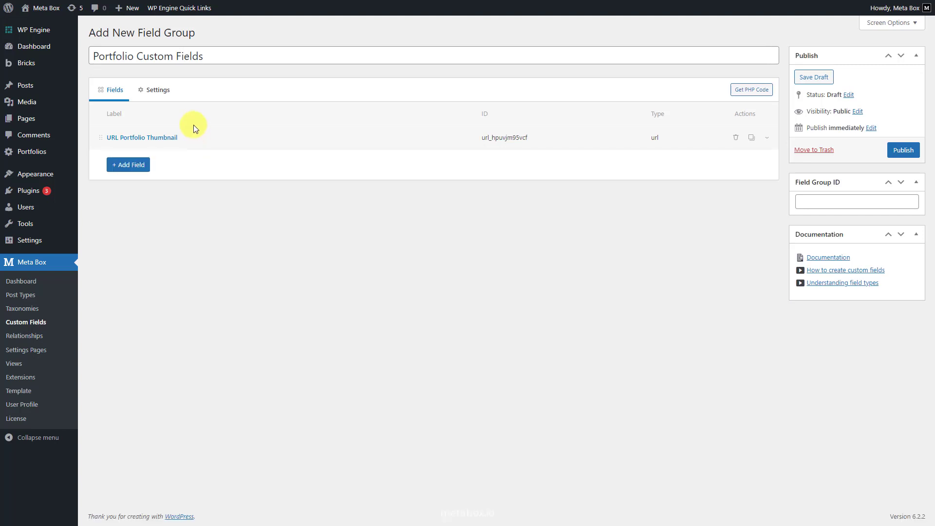
# - Set the field group's location to the Portfolio Type taxonomy and publish the group
pyautogui.click(163, 90)
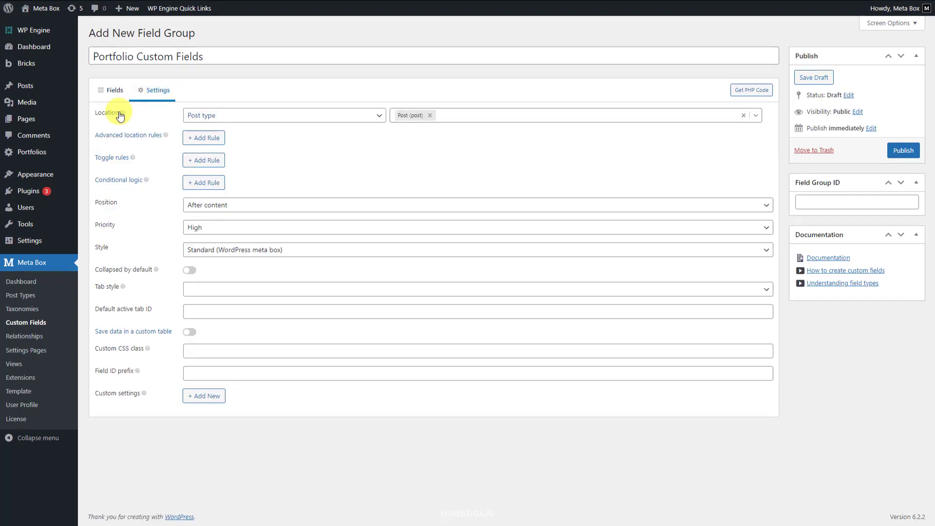
pyautogui.click(257, 119)
pyautogui.click(250, 138)
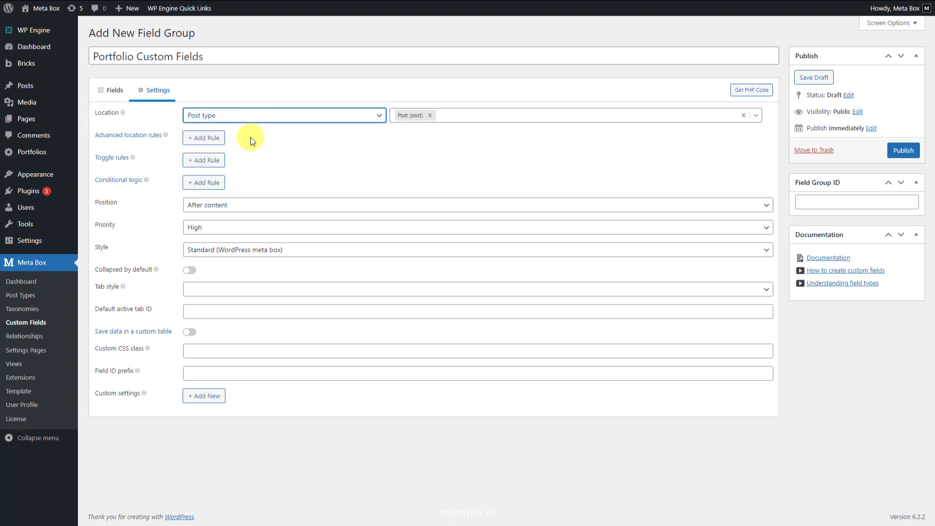
pyautogui.click(428, 115)
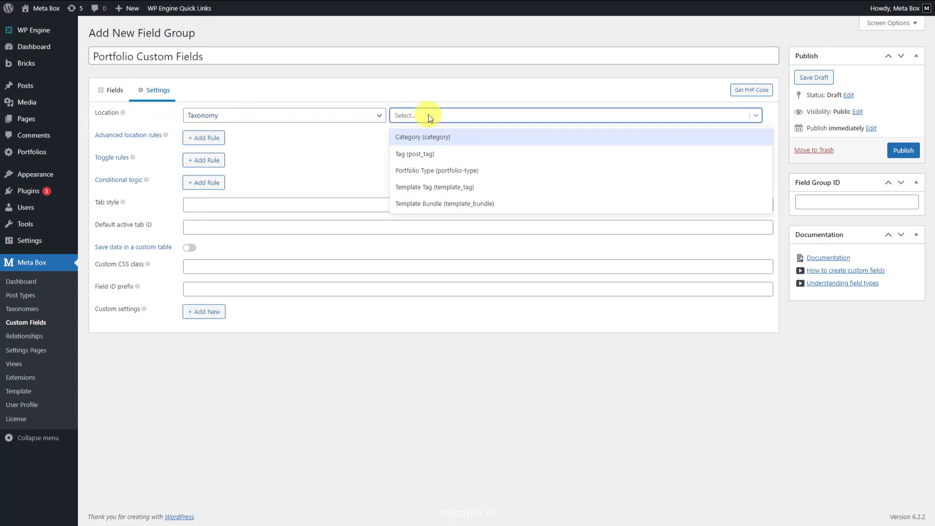
pyautogui.click(434, 169)
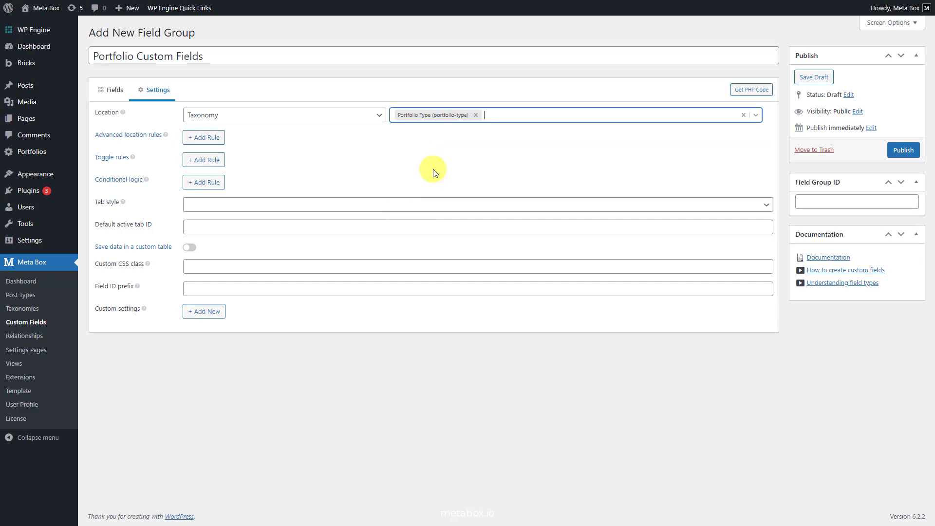
pyautogui.click(902, 151)
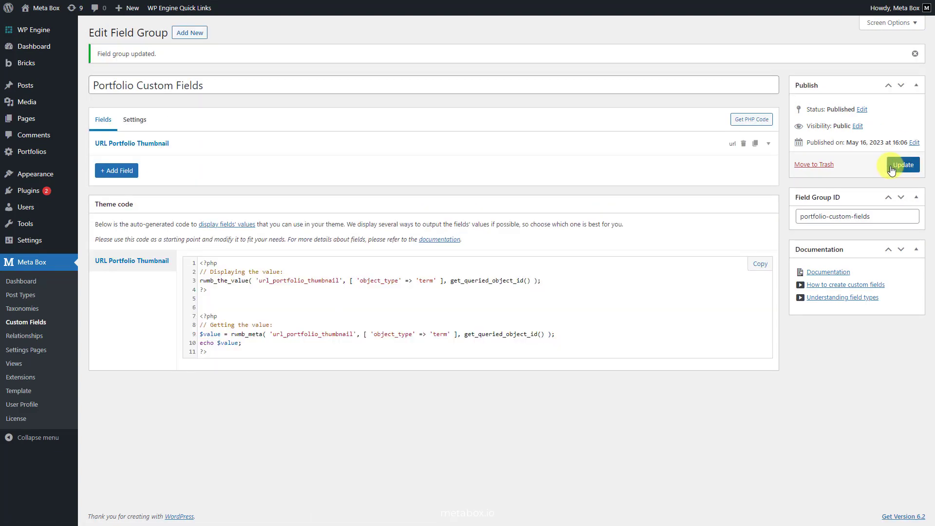
pyautogui.moveTo(56, 155)
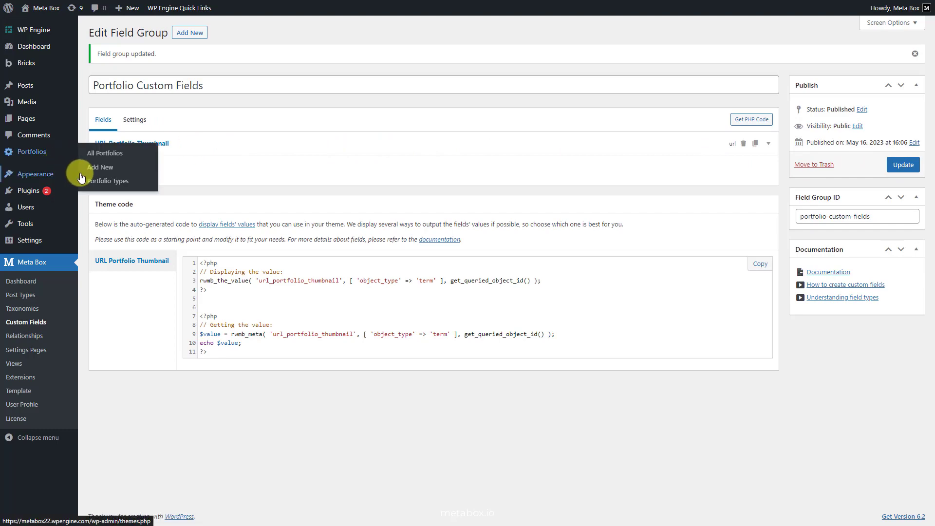
pyautogui.click(111, 182)
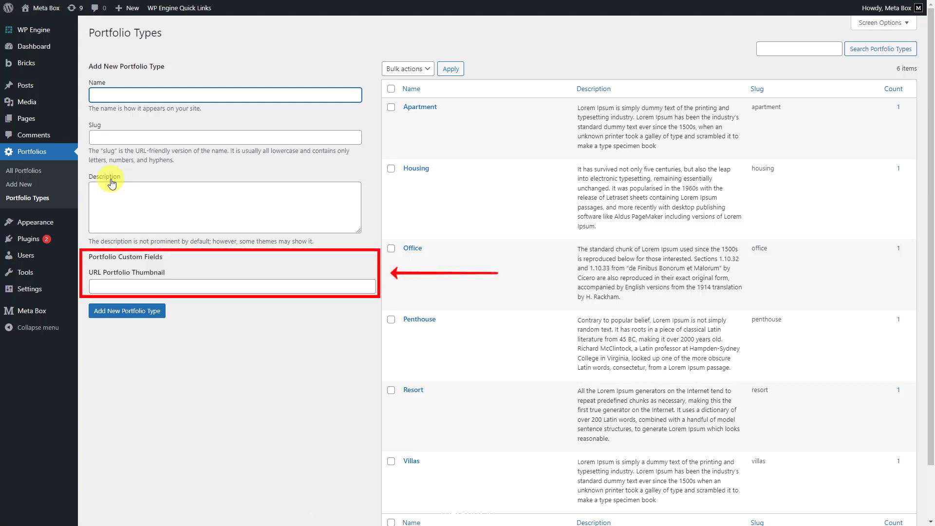
pyautogui.click(408, 120)
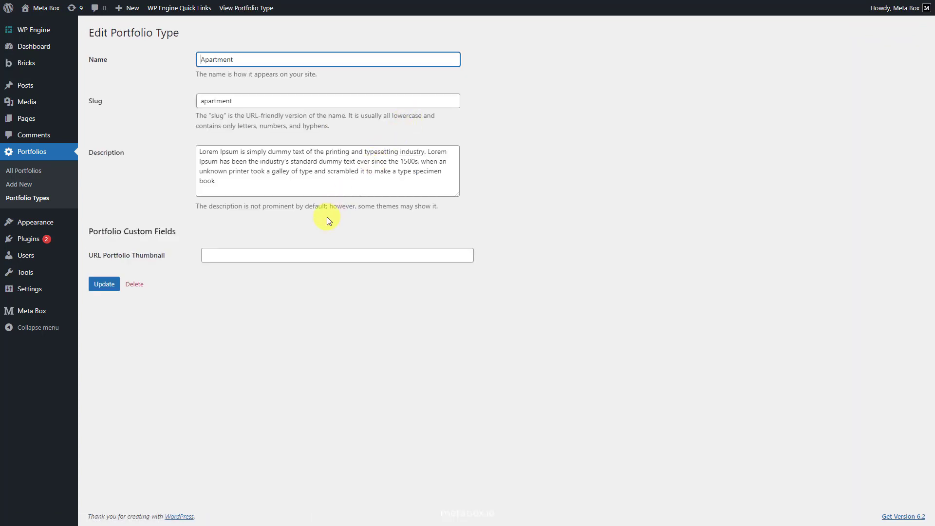
pyautogui.click(264, 256)
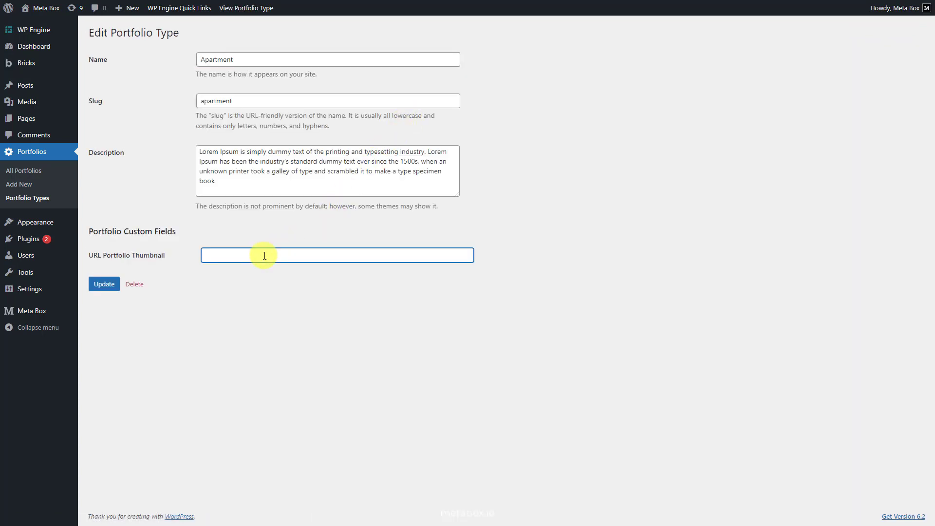
pyautogui.write('https://i.imgur.com/T83WXG6.jpg')
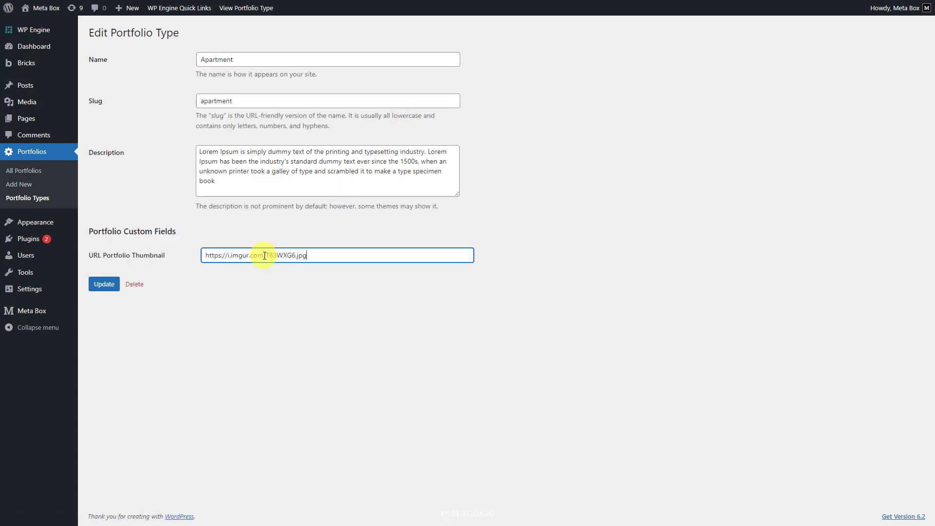
pyautogui.click(109, 287)
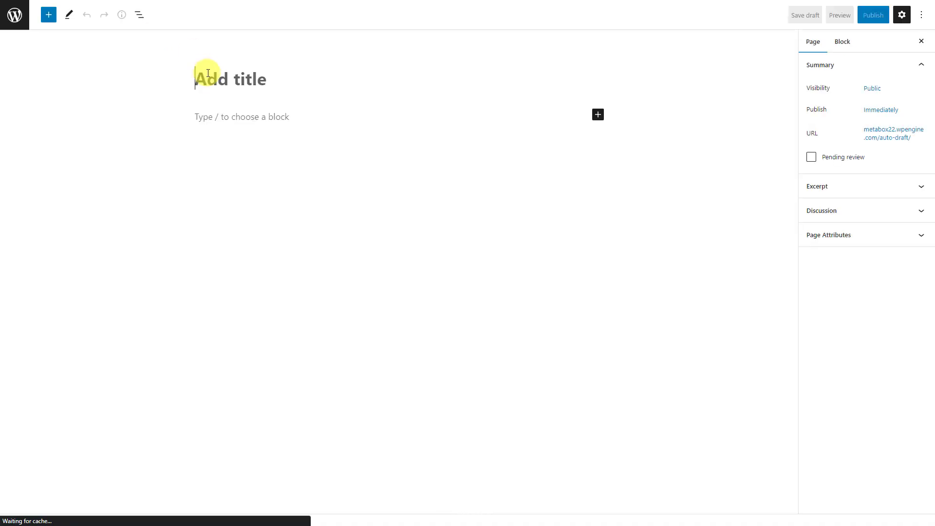
# - Title the new page Portfolio Page and publish it
pyautogui.write('Portfolio Page')
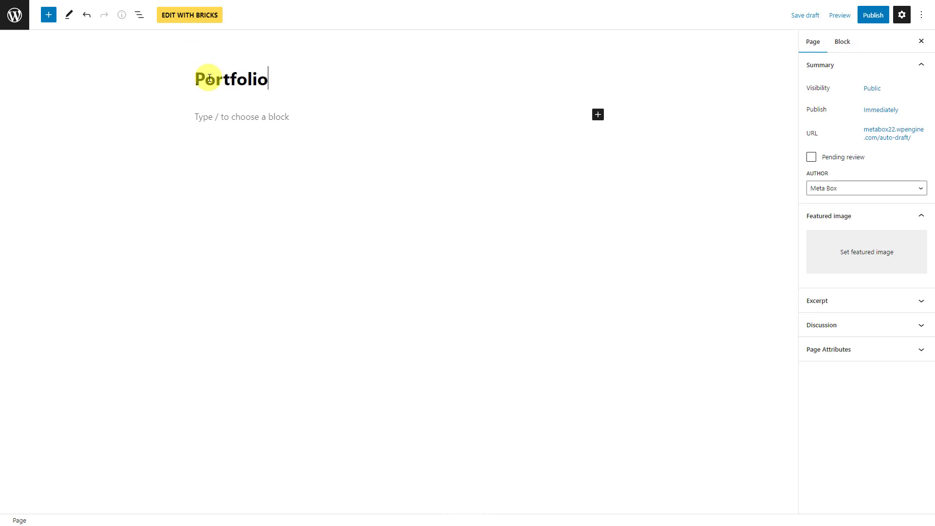
pyautogui.click(875, 16)
pyautogui.click(860, 20)
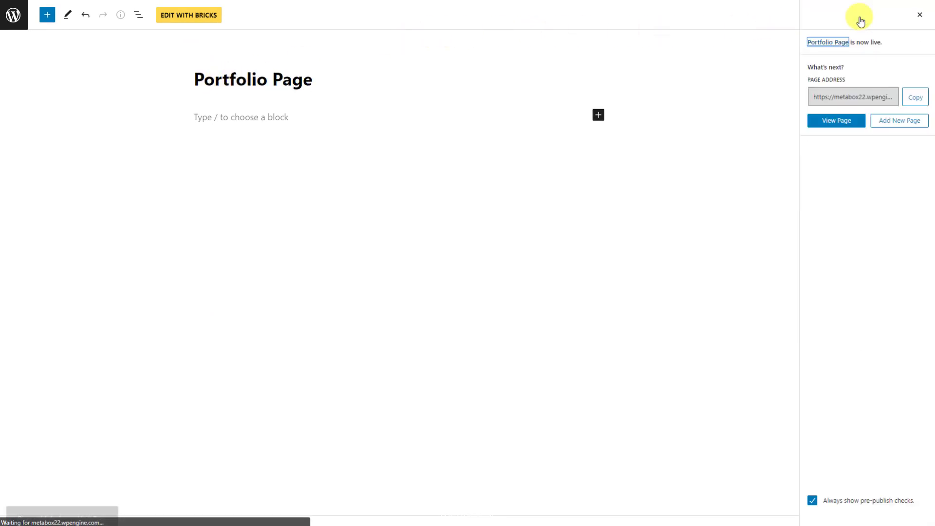
# - Open the page in the Bricks editor and add a section with a Heading element placed above its container
pyautogui.click(212, 20)
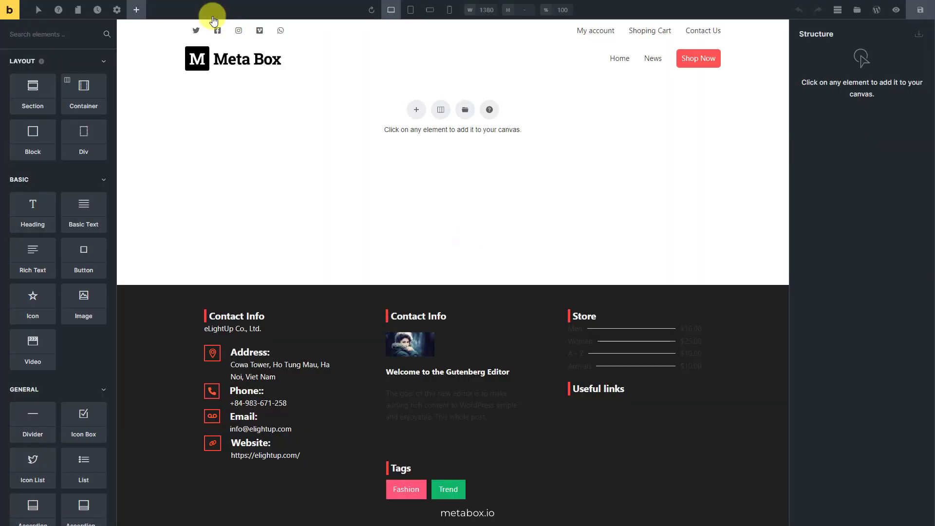
pyautogui.click(417, 110)
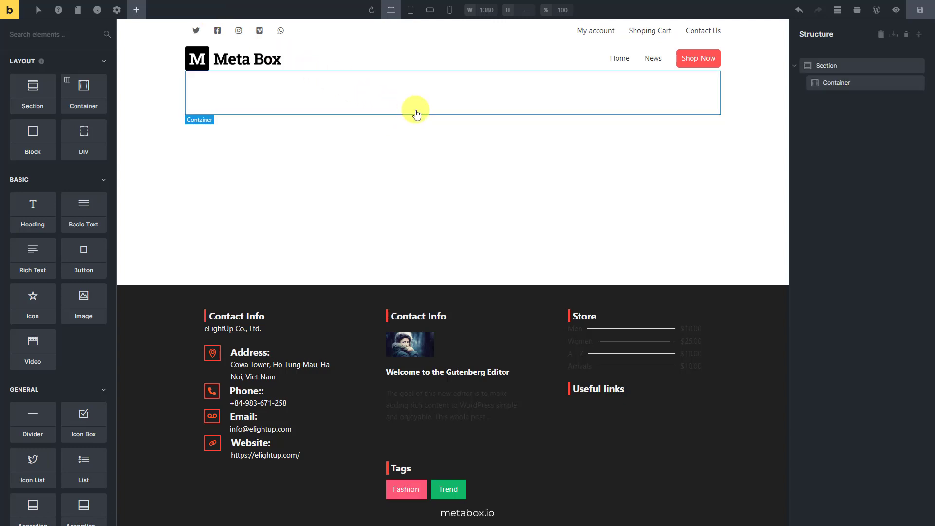
pyautogui.click(49, 38)
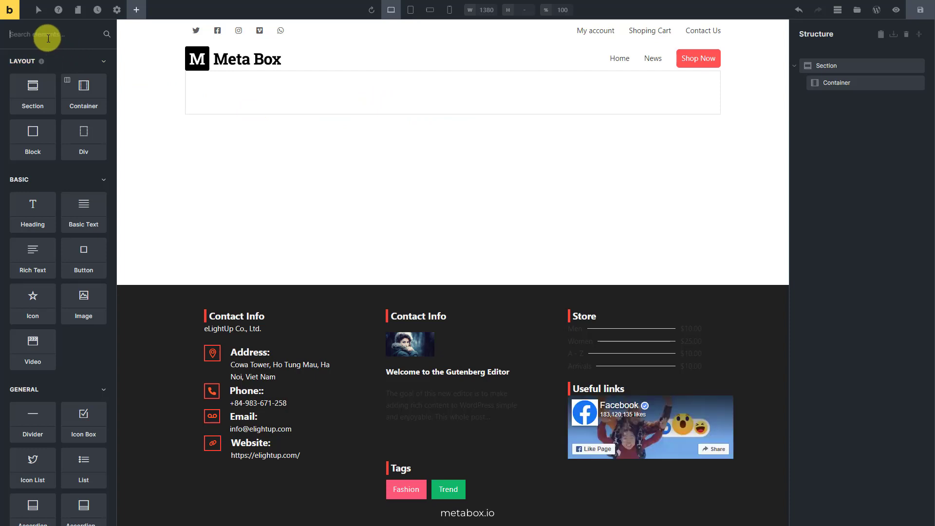
pyautogui.write('hea')
pyautogui.click(39, 79)
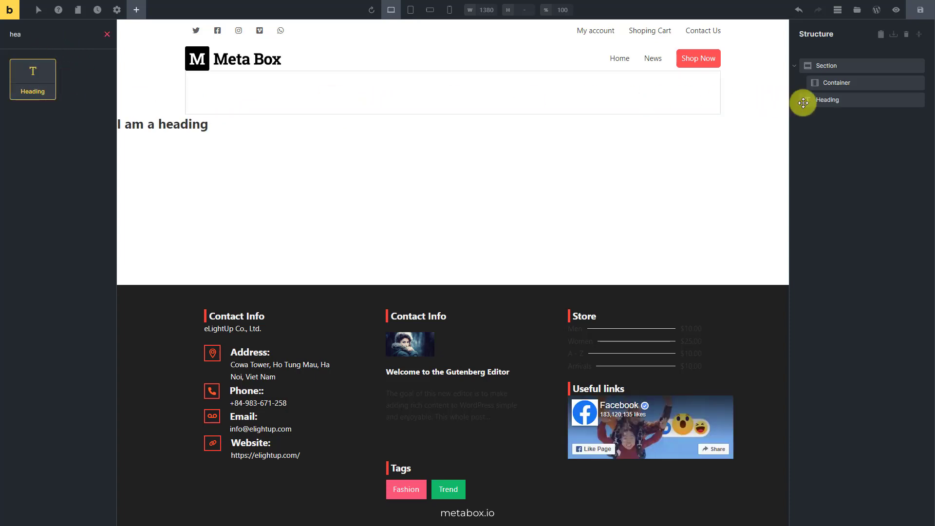
pyautogui.moveTo(810, 100)
pyautogui.mouseDown()
pyautogui.moveTo(825, 68)
pyautogui.moveTo(806, 73)
pyautogui.moveTo(821, 73)
pyautogui.moveTo(816, 87)
pyautogui.mouseUp()
# - Change the heading's text to Portfolio
pyautogui.click(833, 82)
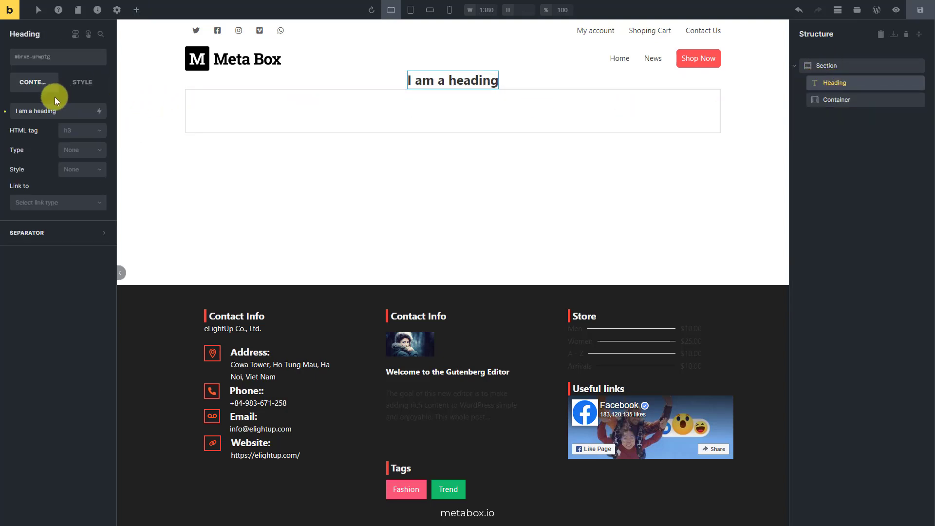
pyautogui.moveTo(58, 111); pyautogui.dragTo(11, 111)
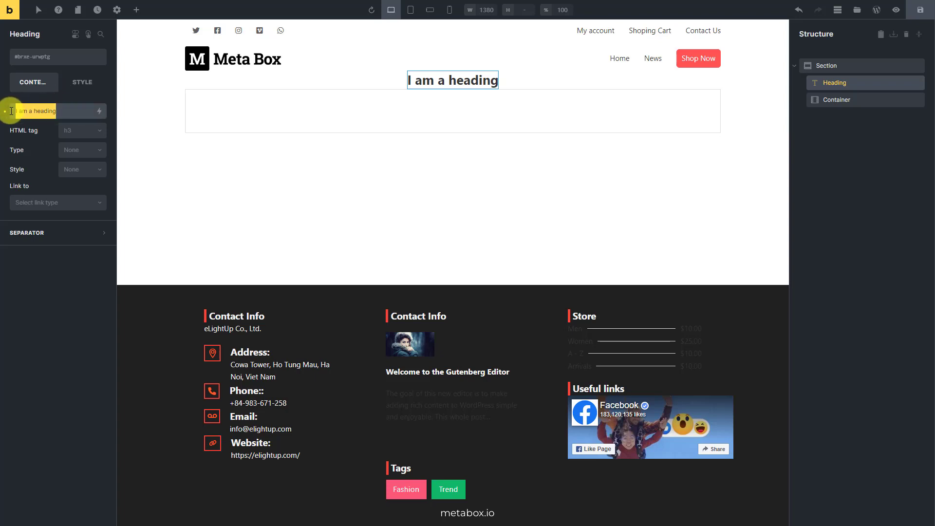
pyautogui.write('Portfolio')
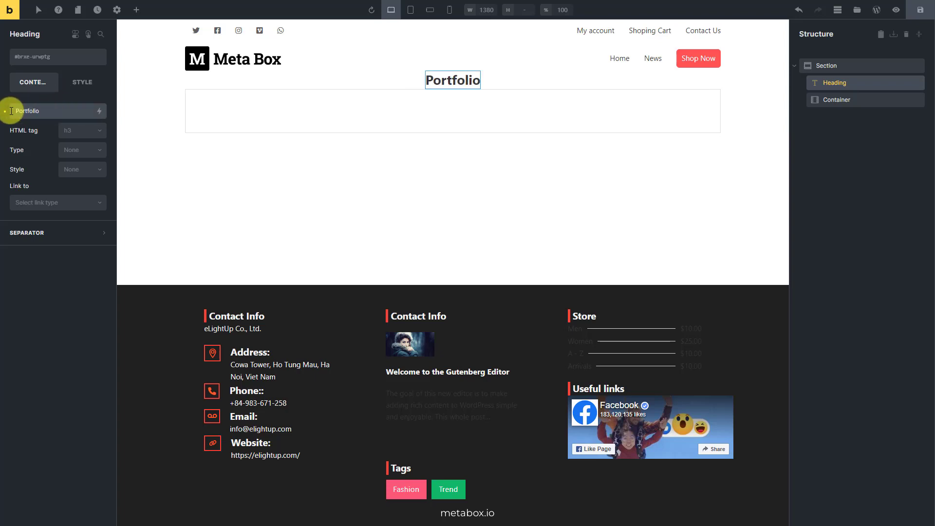
# - Add a Div element inside the empty container below the heading
pyautogui.click(242, 119)
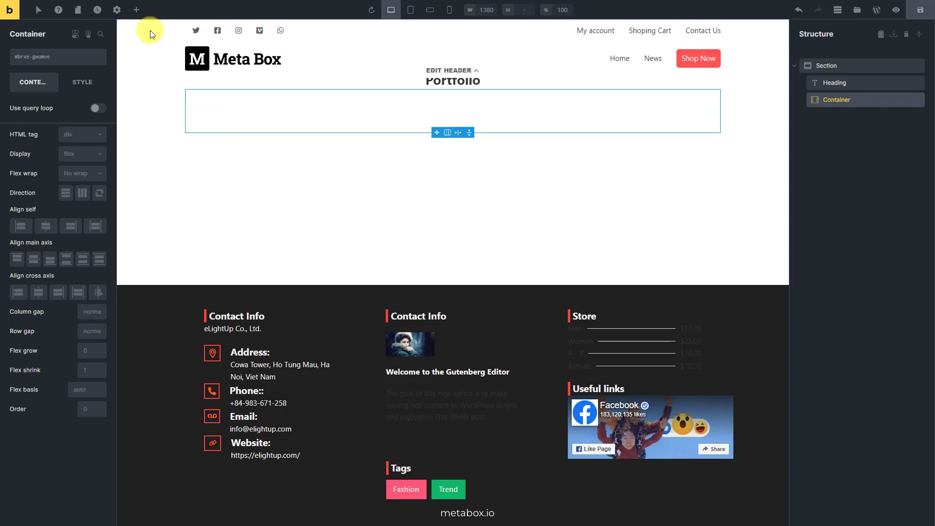
pyautogui.click(136, 11)
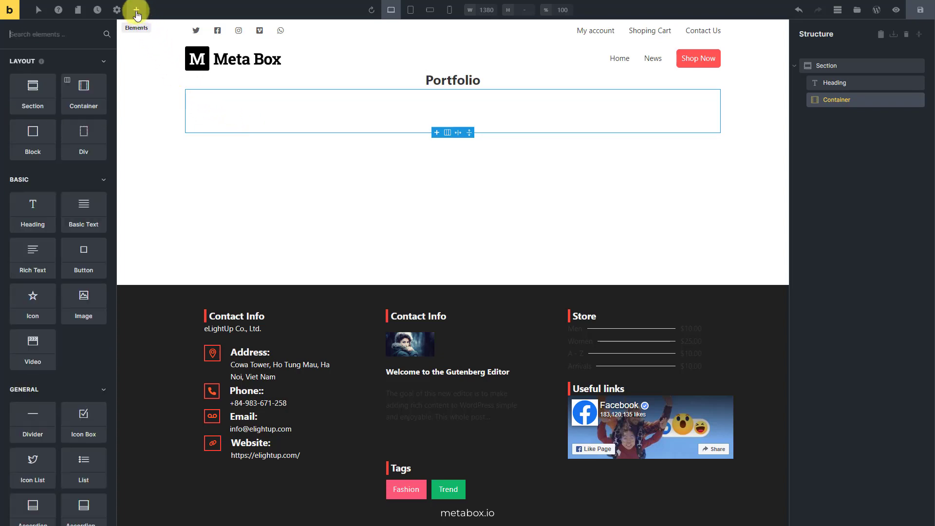
pyautogui.click(84, 134)
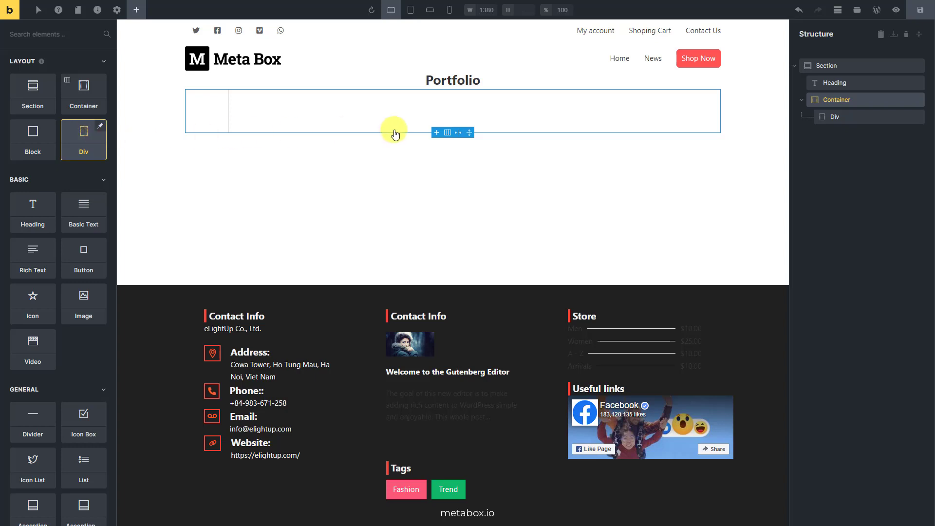
# - Enable the query loop on the Div and set its query to type Terms with the Portfolio Types (Portfolio) taxonomy
pyautogui.click(871, 123)
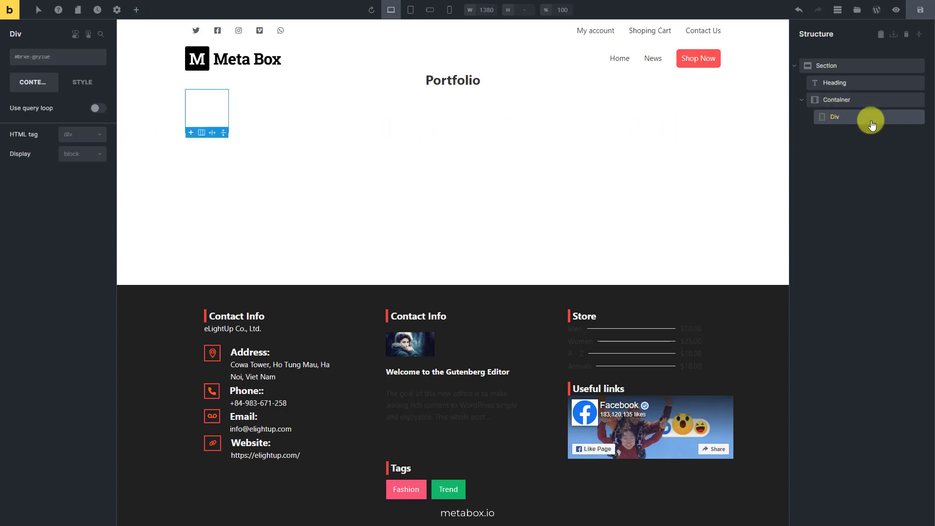
pyautogui.click(99, 108)
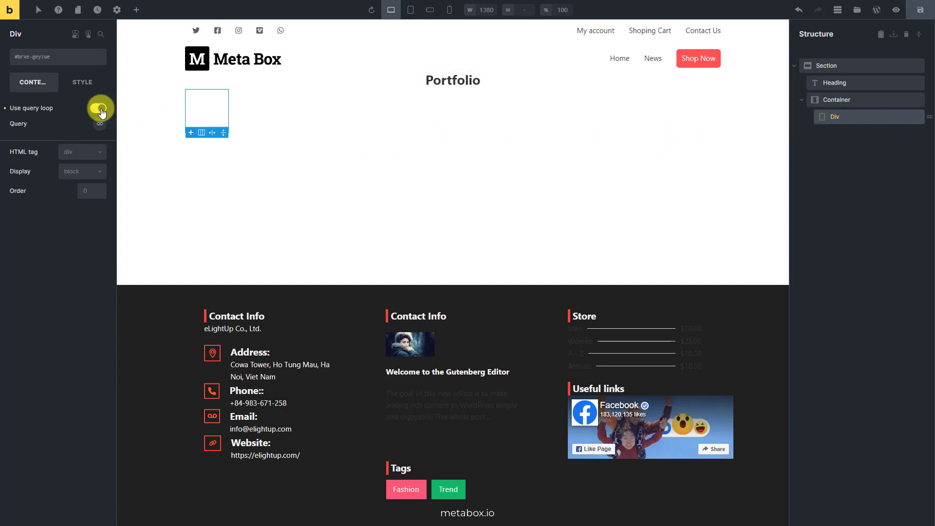
pyautogui.click(100, 123)
pyautogui.click(83, 151)
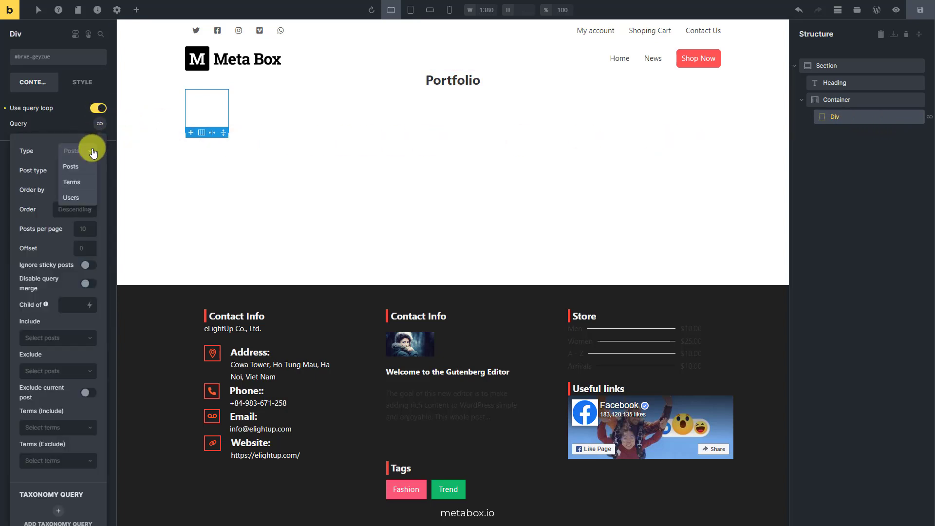
pyautogui.click(85, 183)
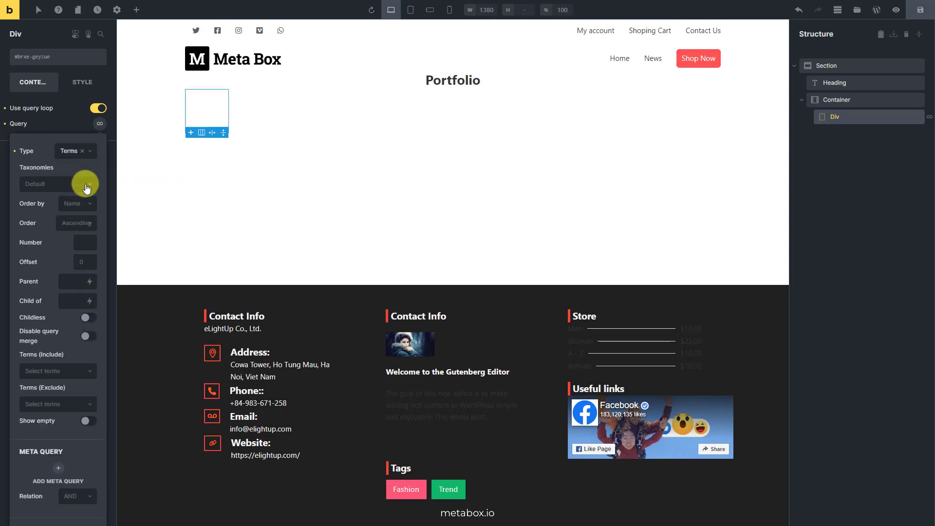
pyautogui.click(86, 186)
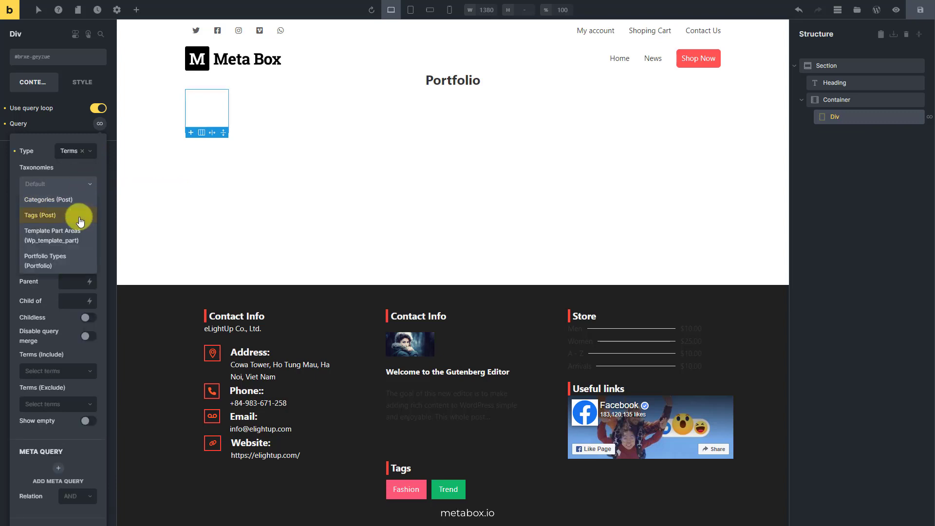
pyautogui.click(71, 258)
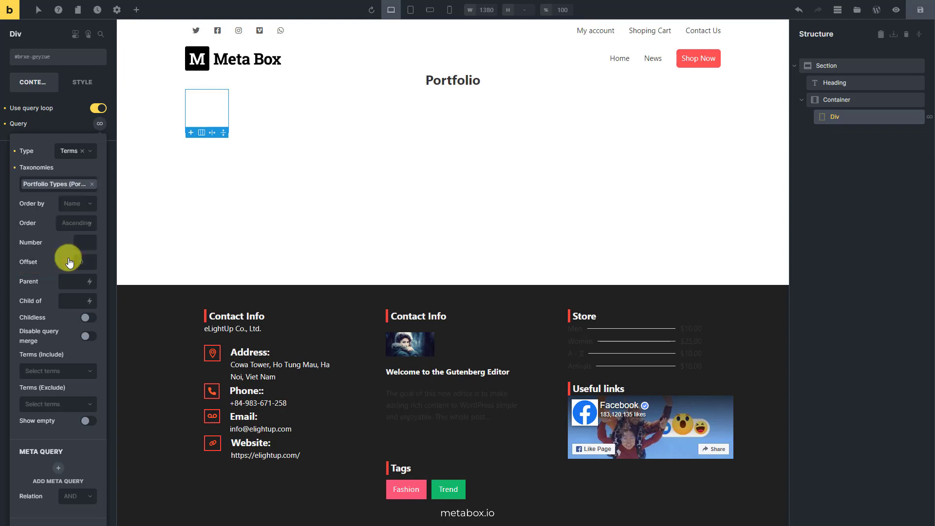
pyautogui.click(97, 128)
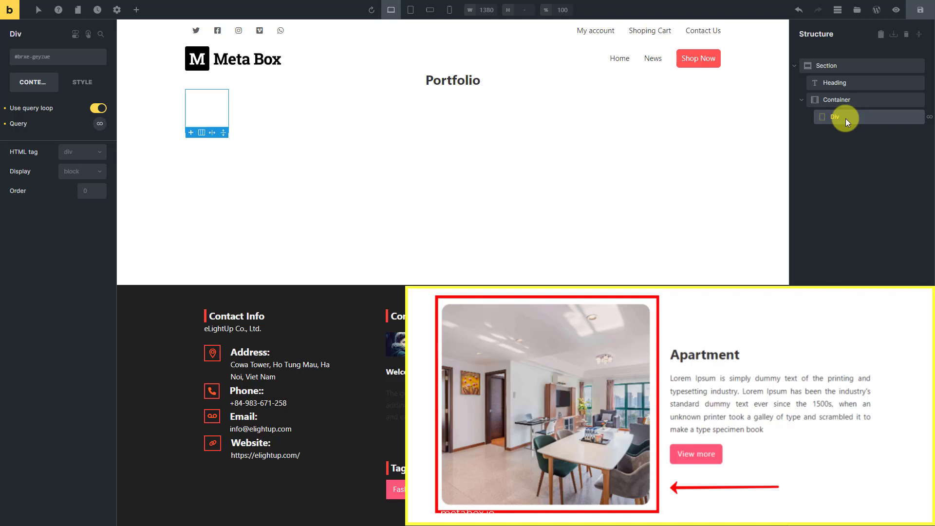
# - Add an Image element inside the query loop Div
pyautogui.click(845, 119)
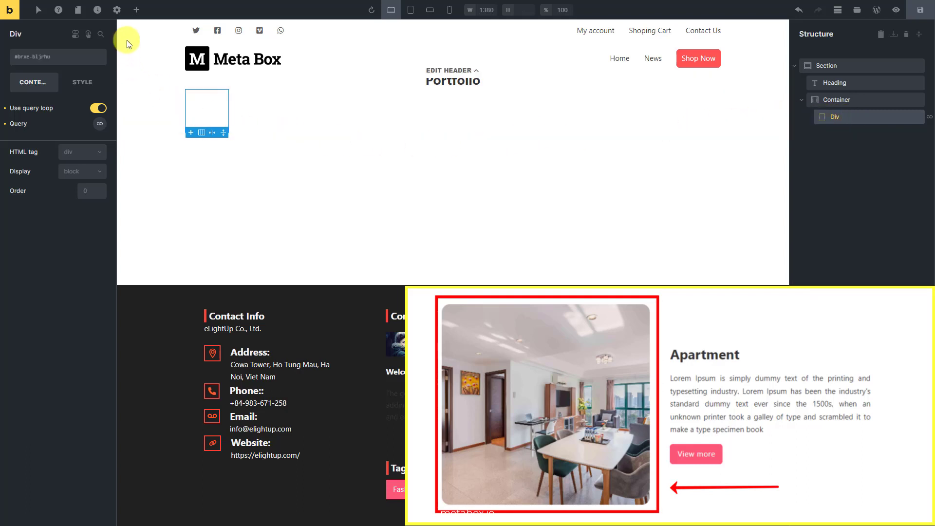
pyautogui.click(137, 11)
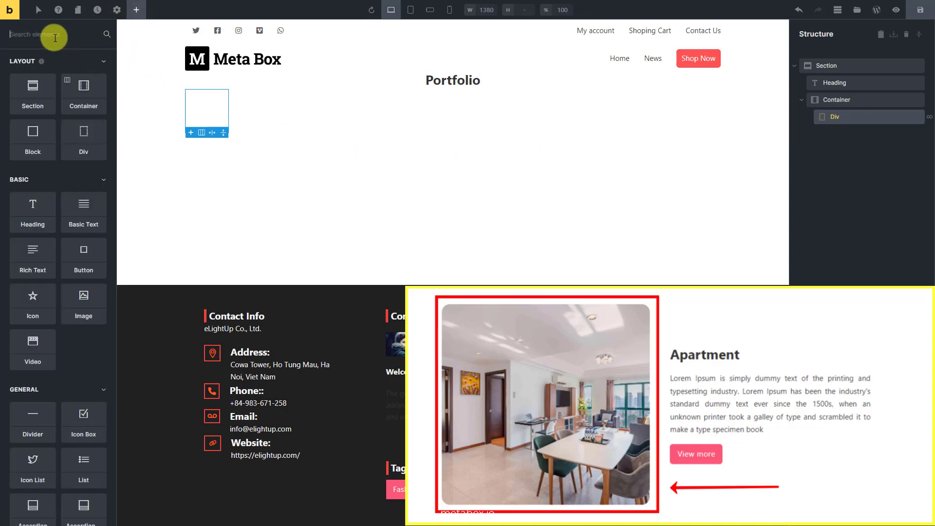
pyautogui.write('ima')
pyautogui.click(37, 78)
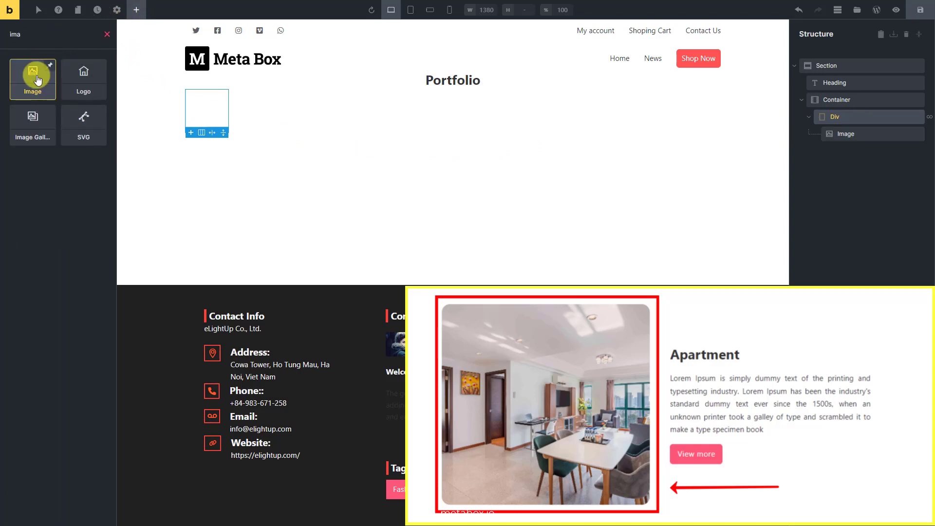
pyautogui.moveTo(43, 86); pyautogui.dragTo(841, 139)
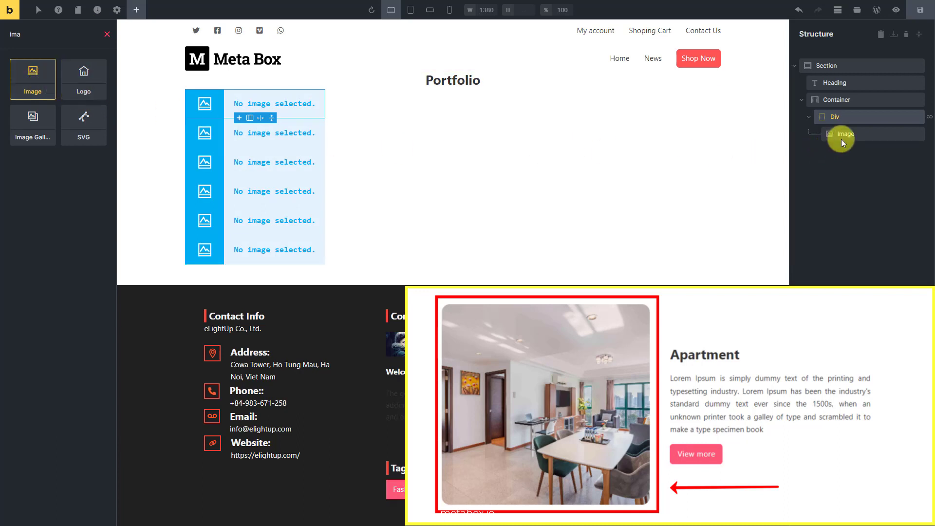
# - Set the image's dynamic data source to the URL Portfolio Thumbnail field of the Meta Box portfolio type group
pyautogui.click(846, 136)
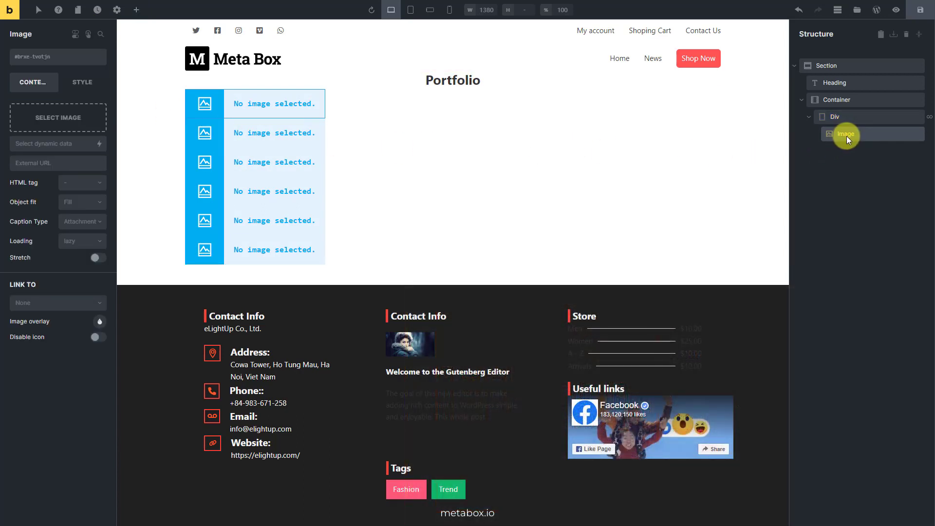
pyautogui.click(100, 145)
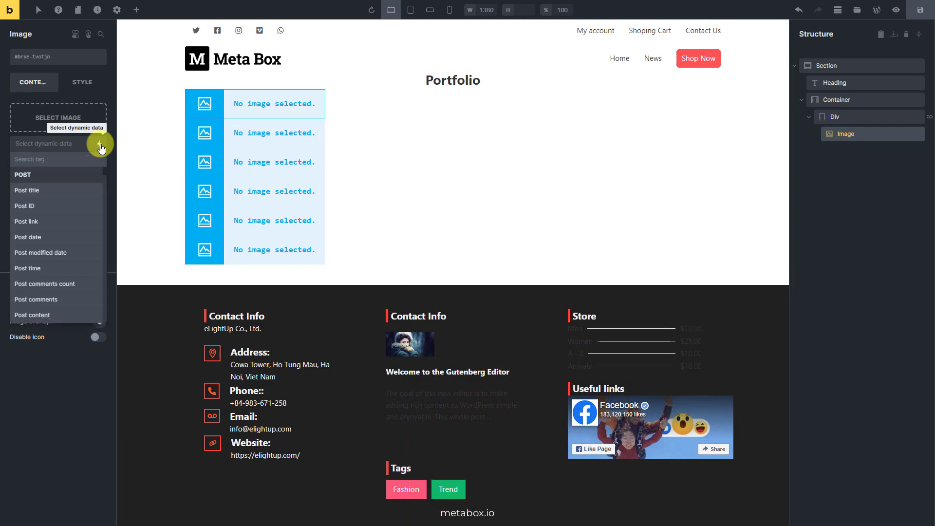
pyautogui.write('por')
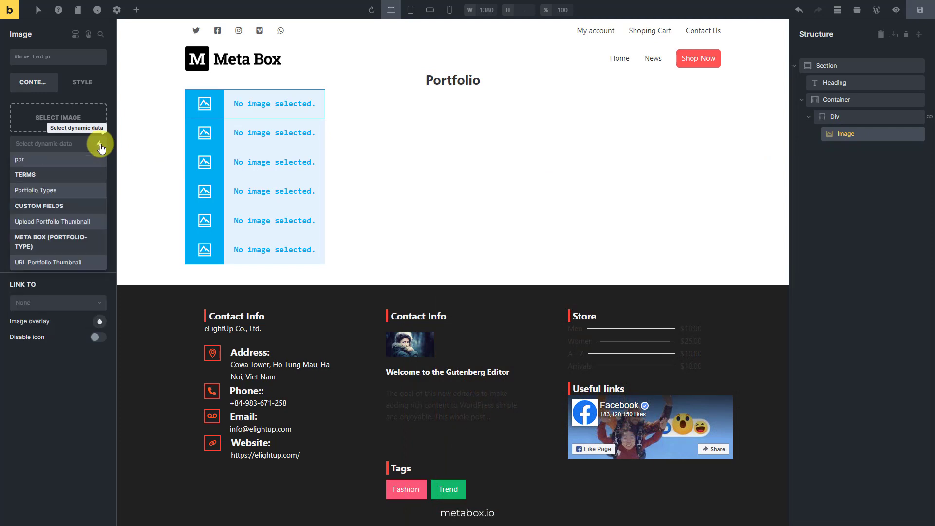
pyautogui.click(74, 264)
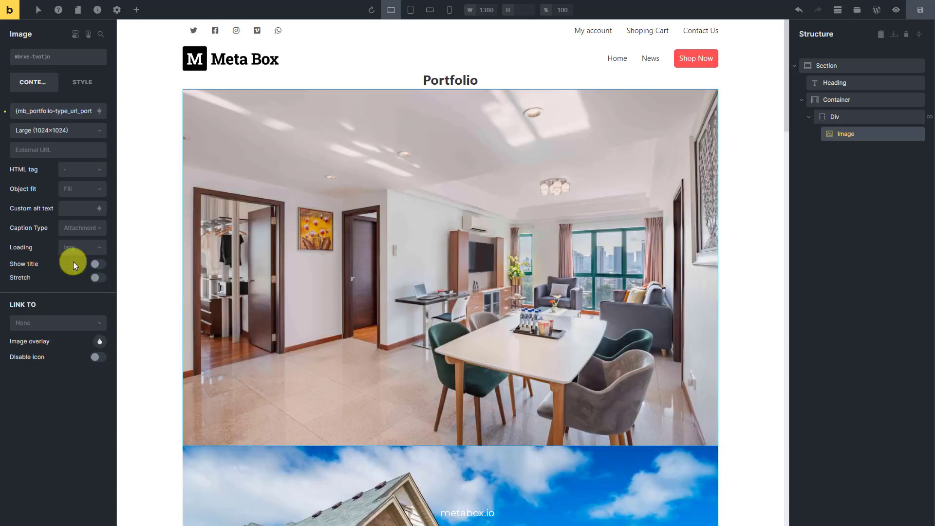
# - Add a second Div below the image, nested inside the query loop Div
pyautogui.click(136, 11)
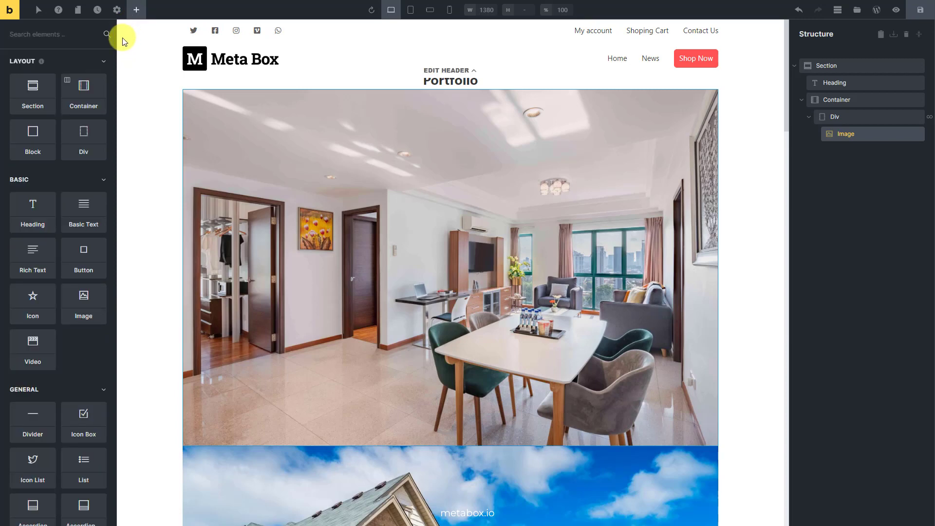
pyautogui.click(92, 136)
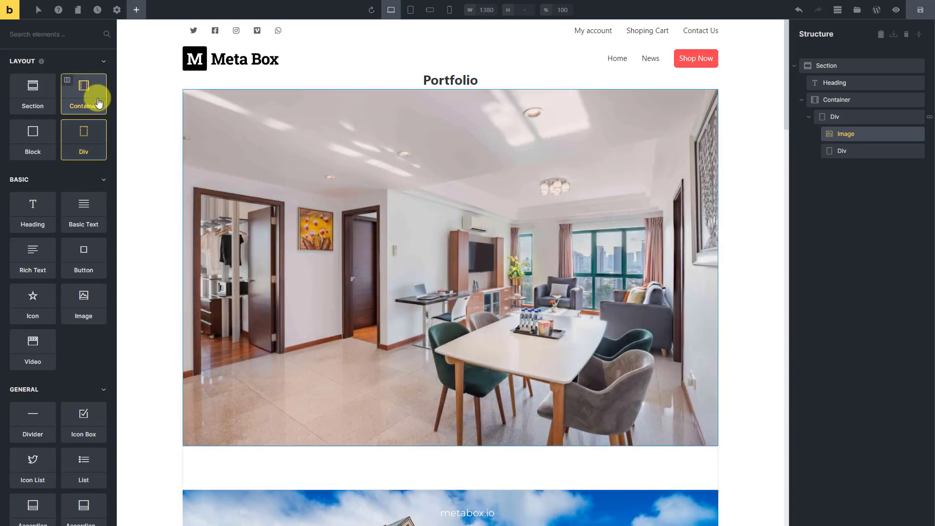
# - Add a Basic Text element and nest it inside the second Div below the image
pyautogui.click(60, 36)
pyautogui.write('te')
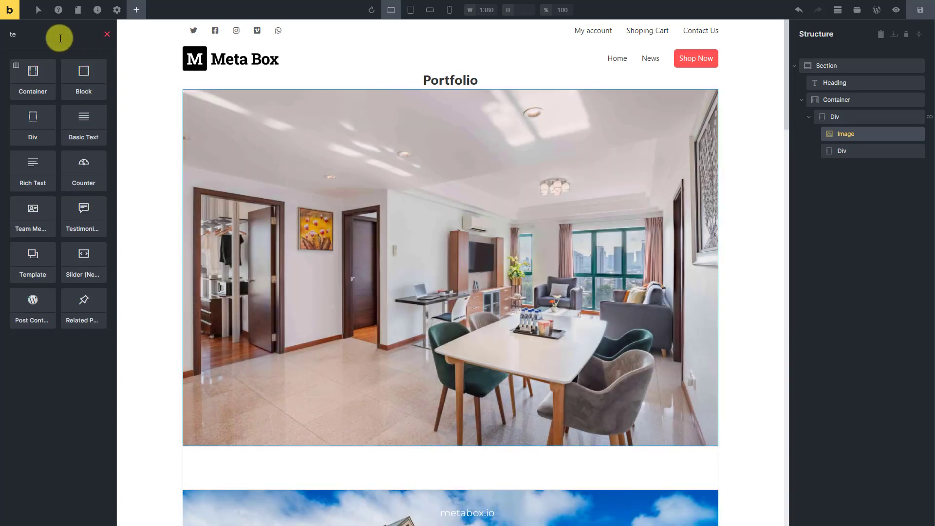
pyautogui.click(81, 126)
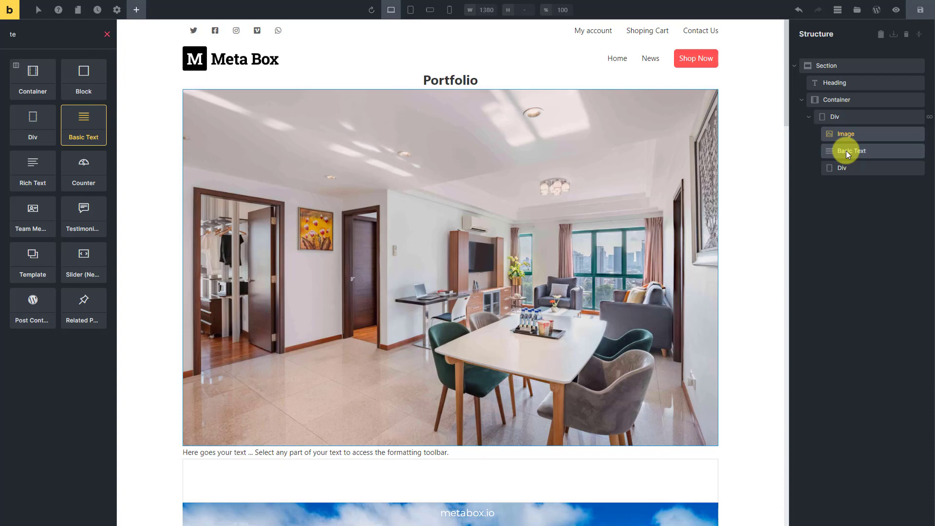
pyautogui.click(846, 150)
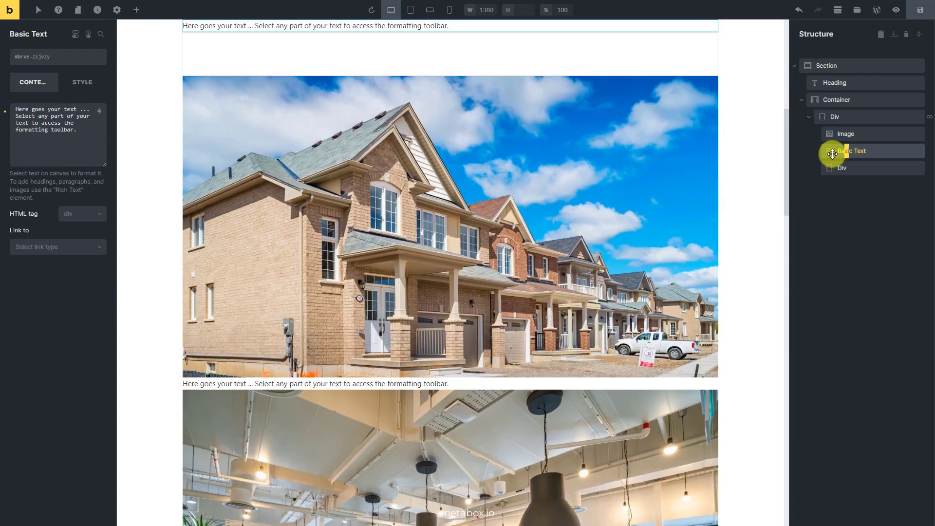
pyautogui.moveTo(830, 152); pyautogui.dragTo(844, 171)
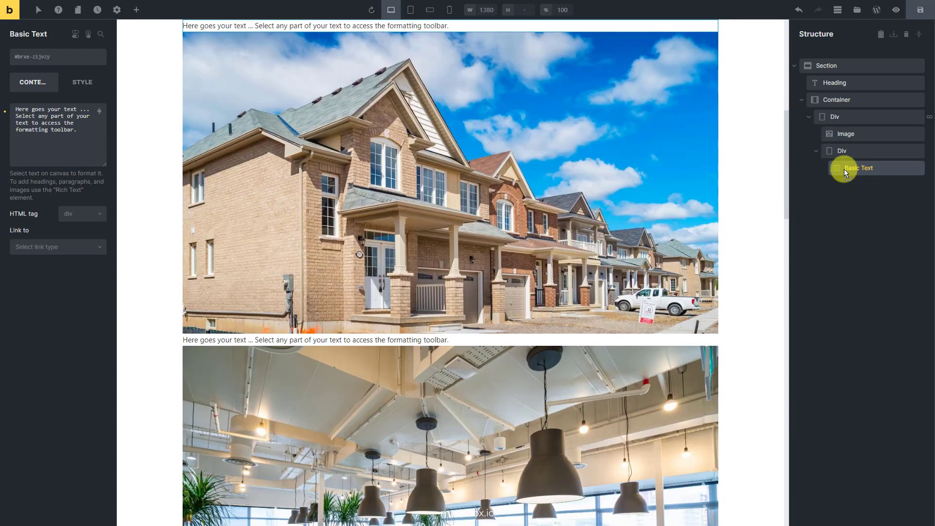
# - Replace the Basic Text's placeholder content with the dynamic Term name tag
pyautogui.tripleClick(87, 132)
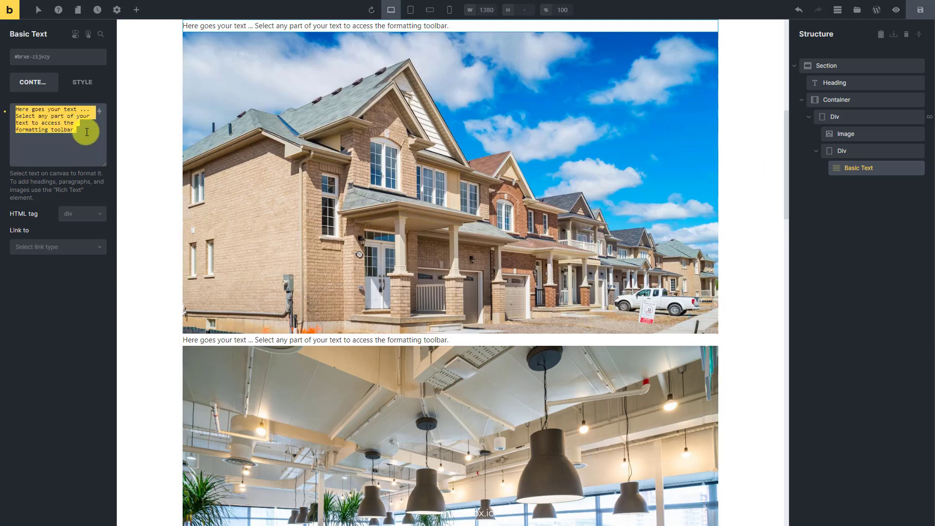
pyautogui.press('BackSpace')
pyautogui.click(98, 114)
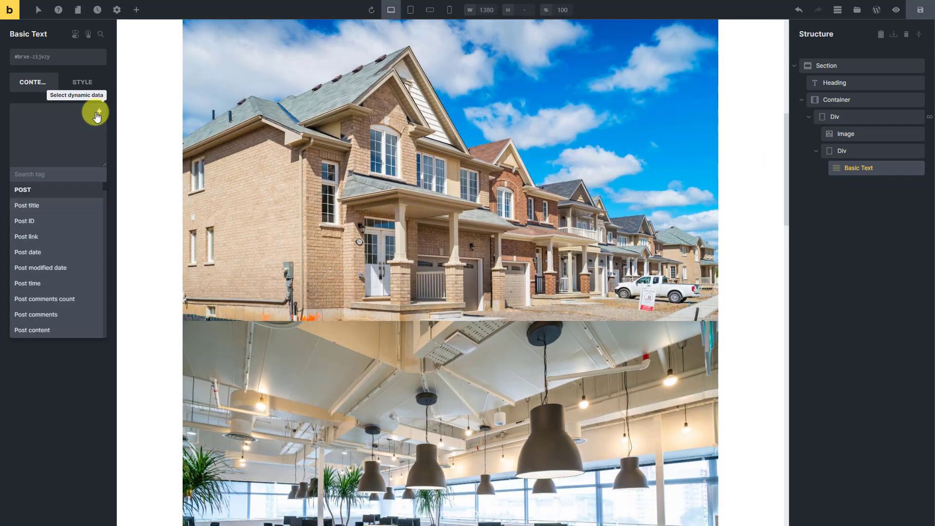
pyautogui.write('ter')
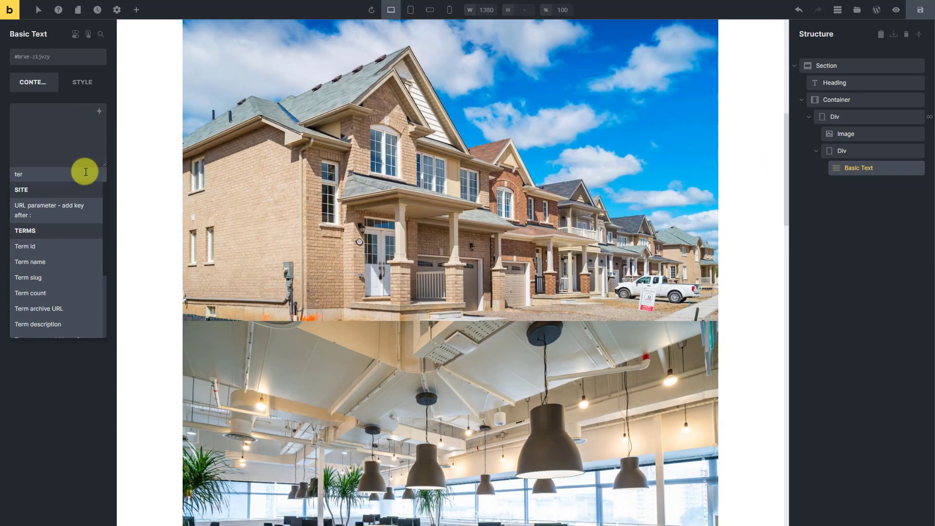
pyautogui.click(63, 262)
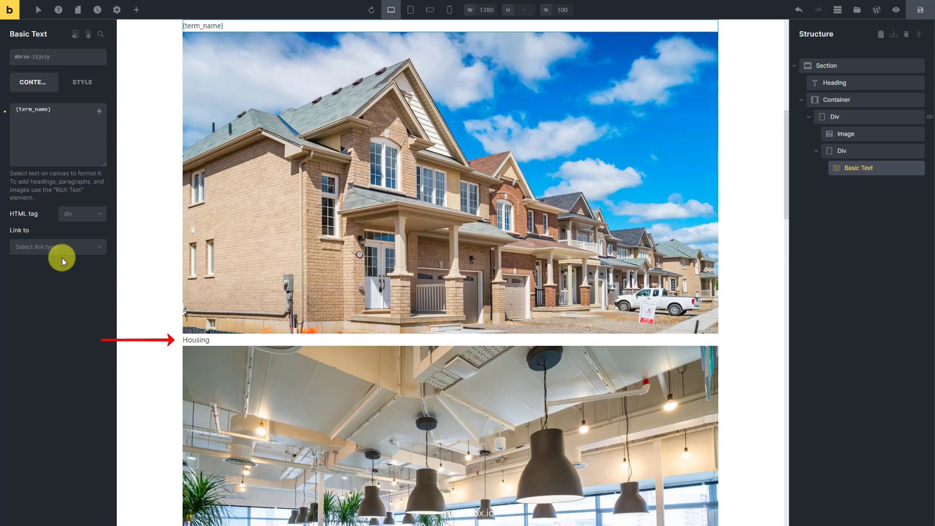
# - Add a second Basic Text element below the term name, inside the nested Div
pyautogui.click(136, 11)
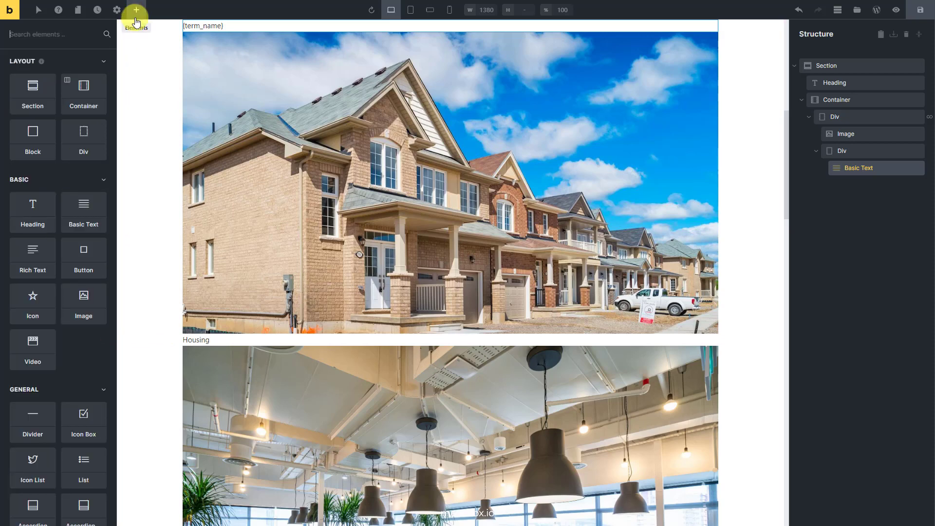
pyautogui.write('te')
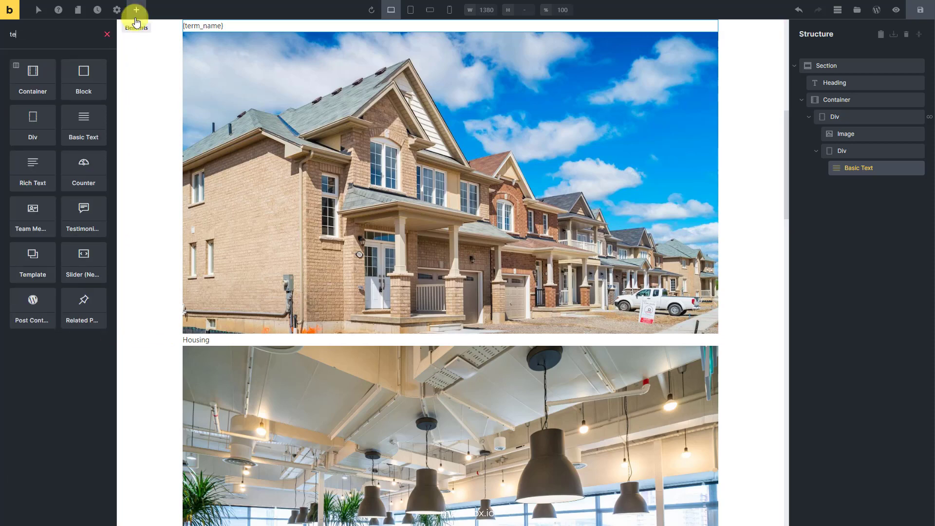
pyautogui.click(97, 131)
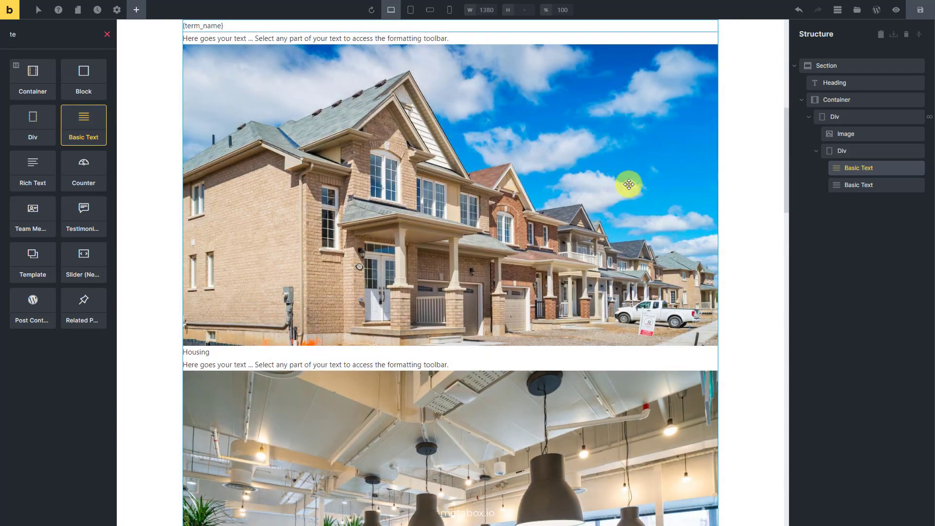
# - Replace the second Basic Text's placeholder content with the dynamic Term description tag
pyautogui.click(836, 184)
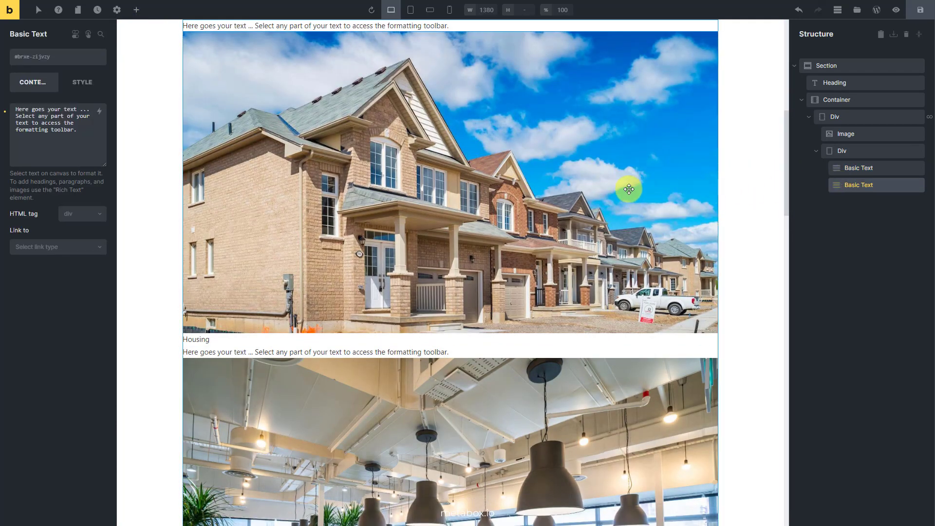
pyautogui.tripleClick(68, 135)
pyautogui.press('BackSpace')
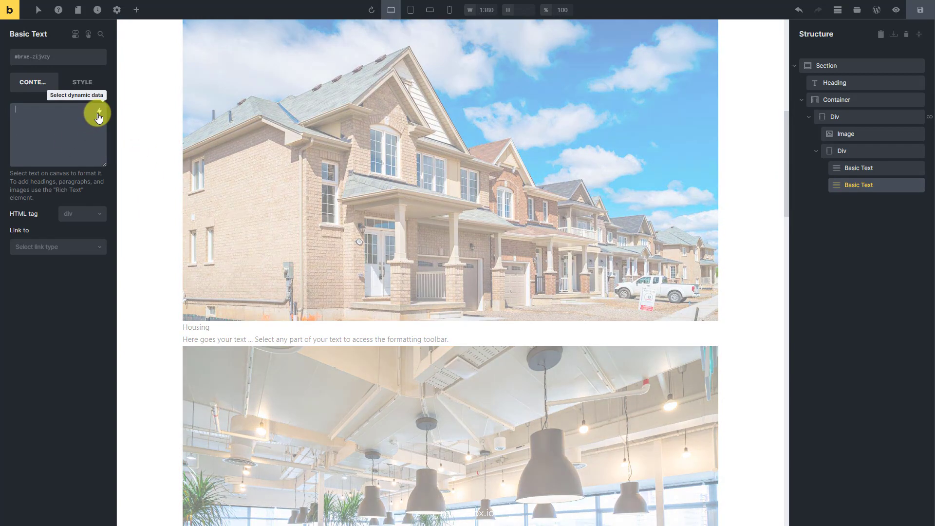
pyautogui.click(98, 115)
pyautogui.write('ter')
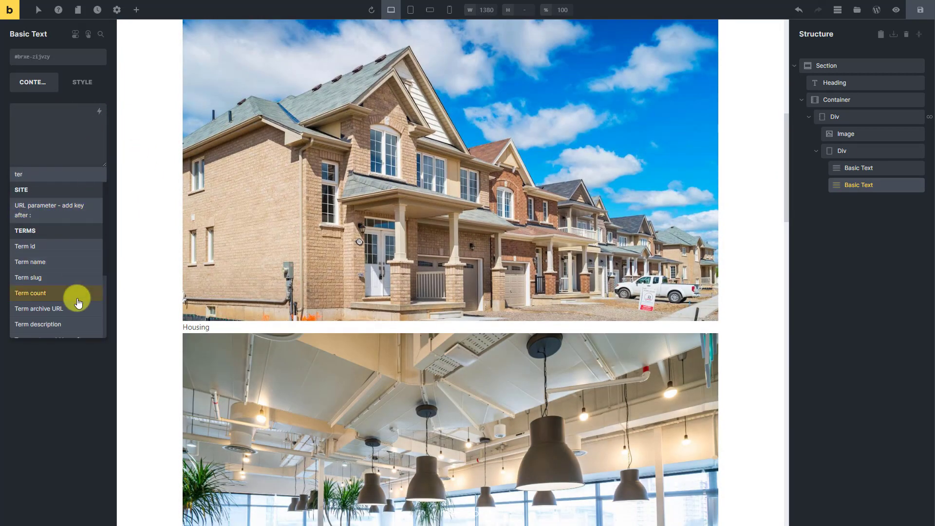
pyautogui.click(78, 323)
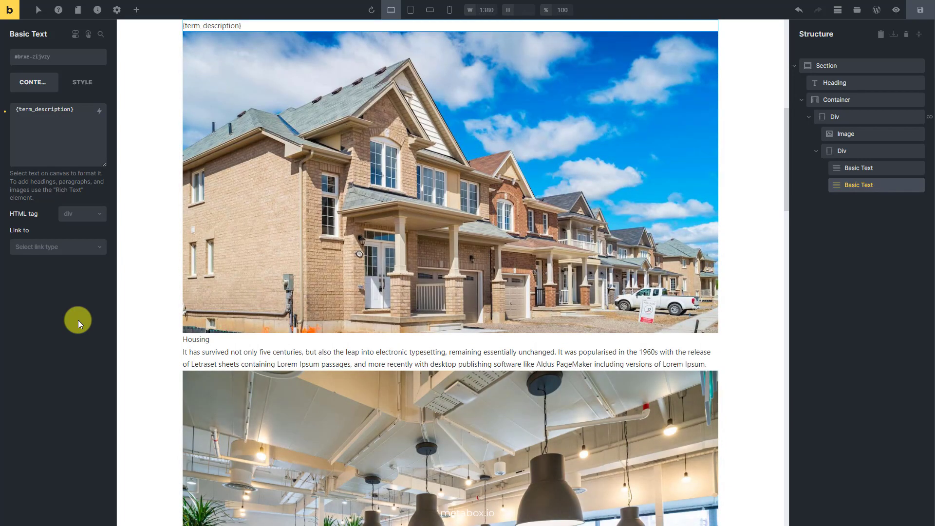
# - Add a Button below the term description and set its label to "View more"
pyautogui.click(136, 14)
pyautogui.write('bu')
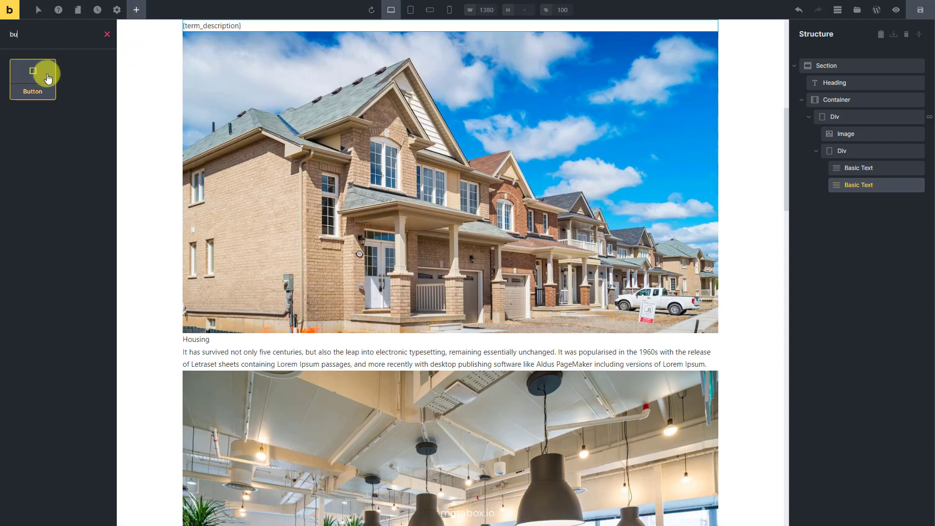
pyautogui.click(49, 79)
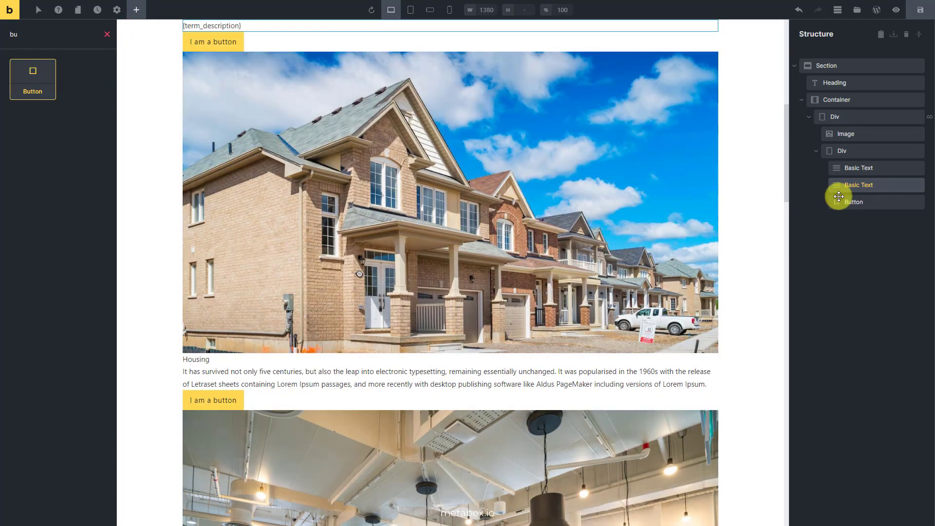
pyautogui.click(839, 199)
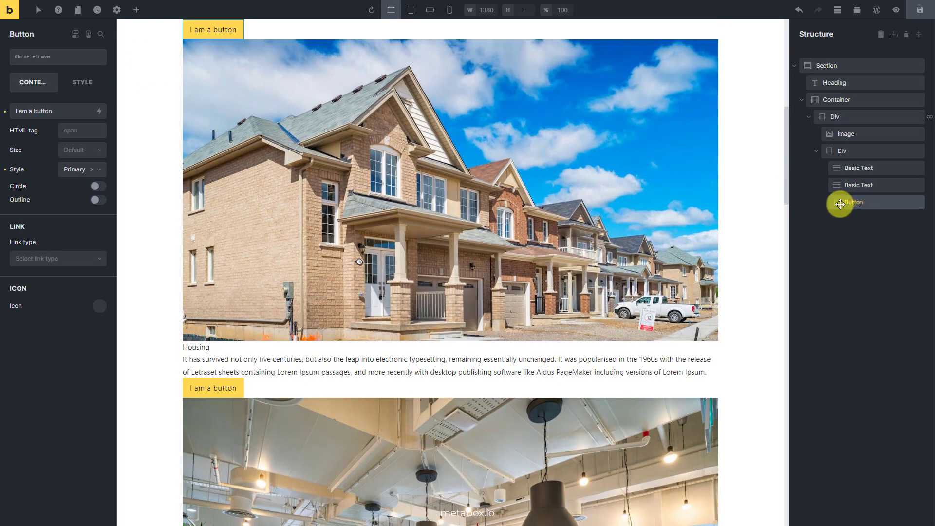
pyautogui.tripleClick(66, 116)
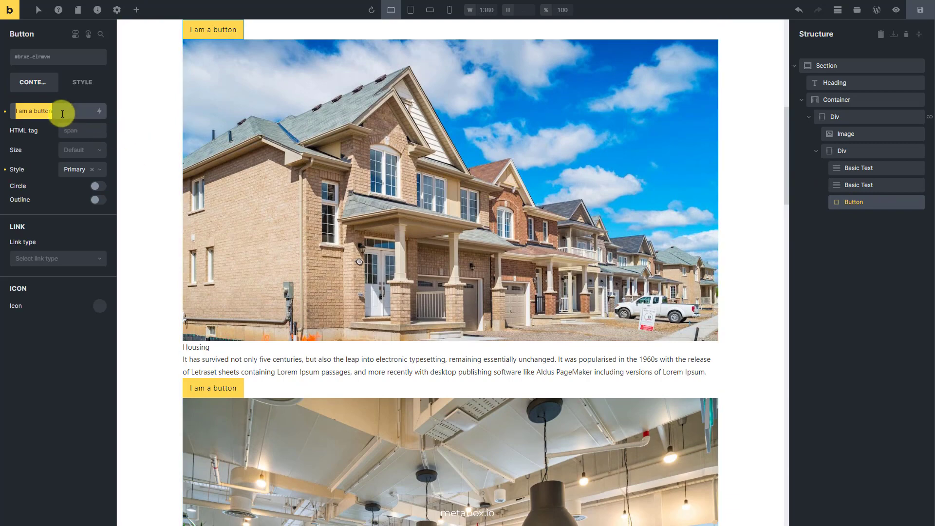
pyautogui.write('View more')
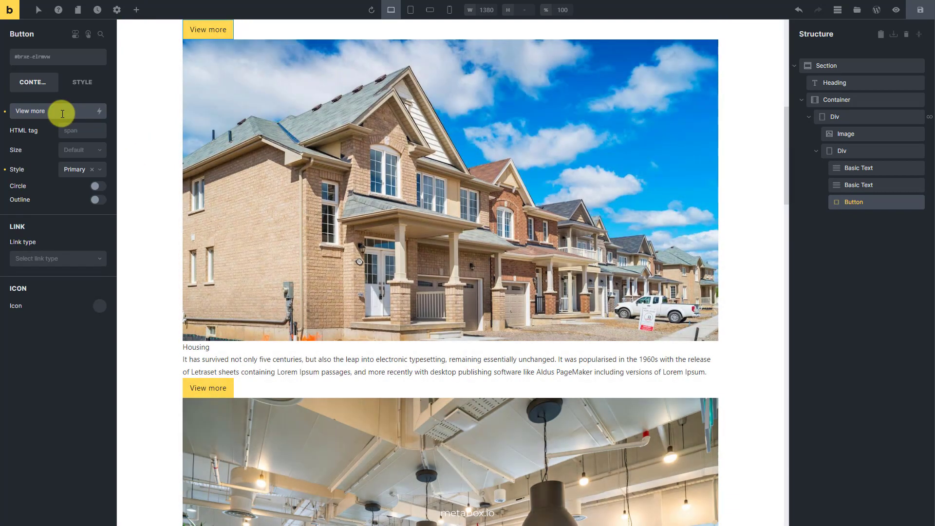
# - Link the View more button to the dynamic data Term archive URL and save the page
pyautogui.click(79, 258)
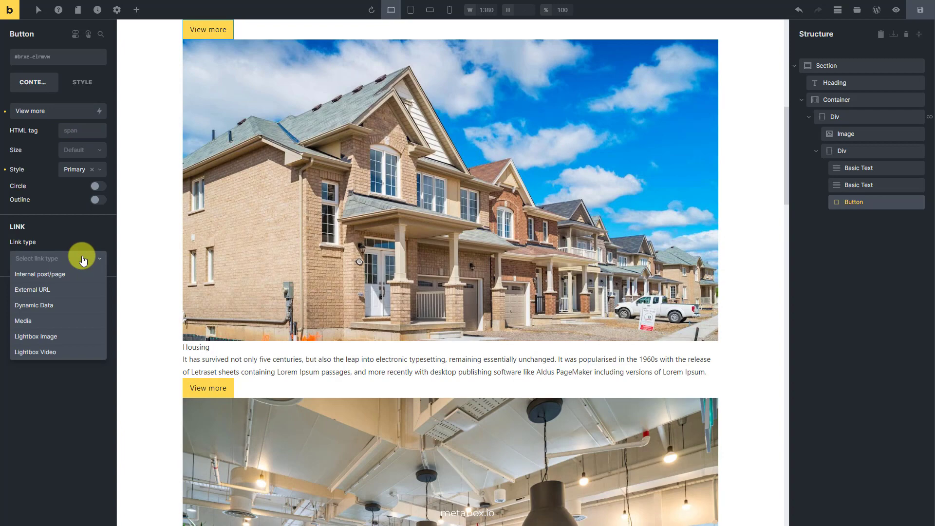
pyautogui.click(76, 305)
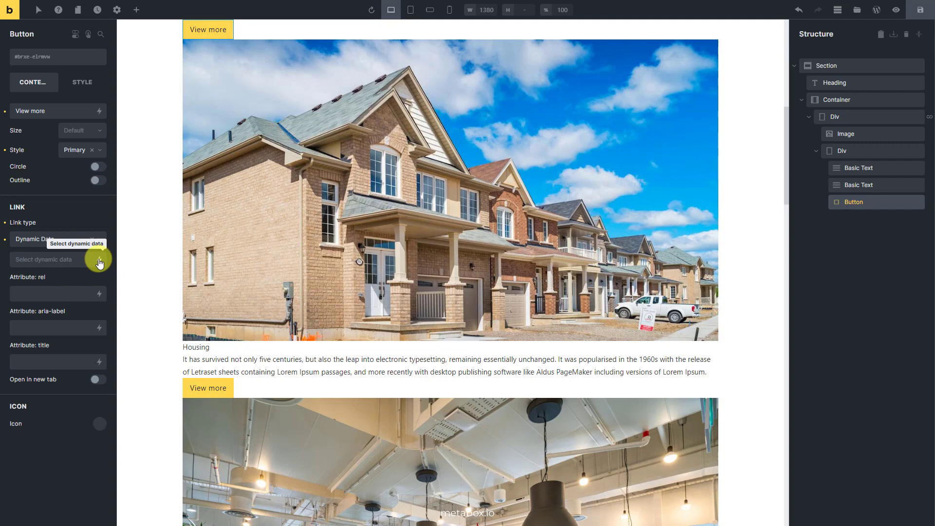
pyautogui.click(97, 259)
pyautogui.write('ter')
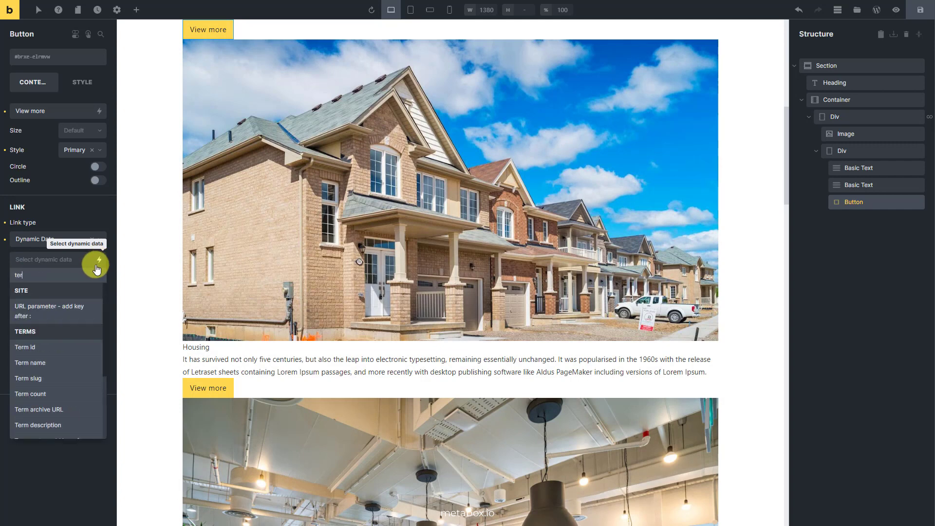
pyautogui.scroll(-3, 75, 353)
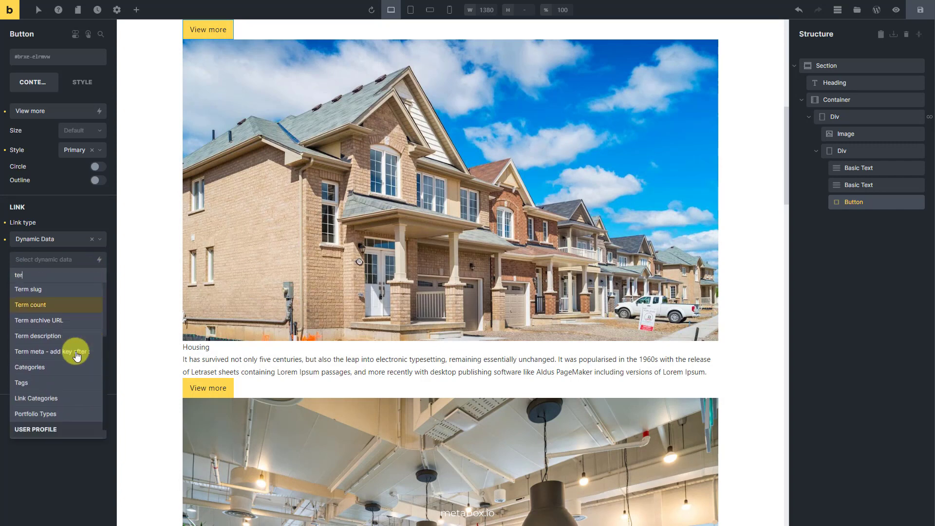
pyautogui.scroll(-1, 77, 356)
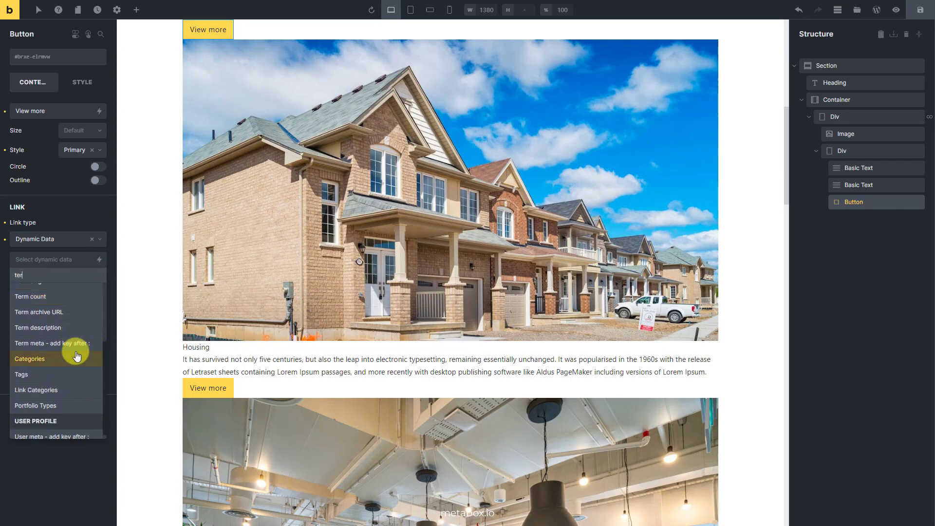
pyautogui.click(76, 319)
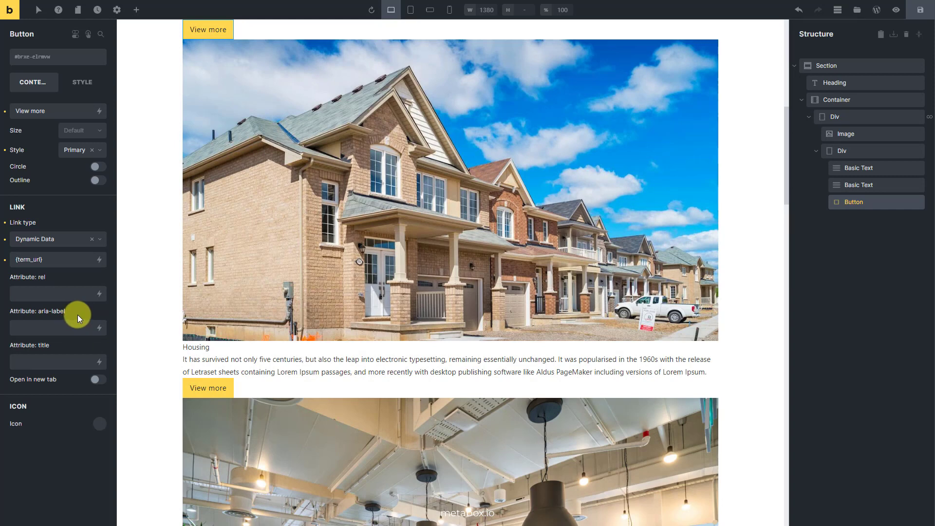
pyautogui.click(918, 12)
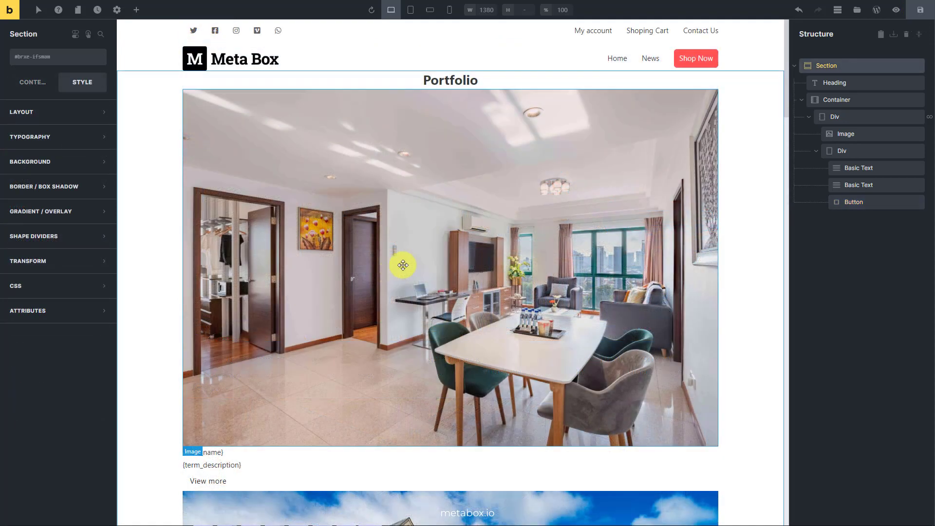
# - Set the Portfolio heading's HTML tag to h1
pyautogui.click(836, 84)
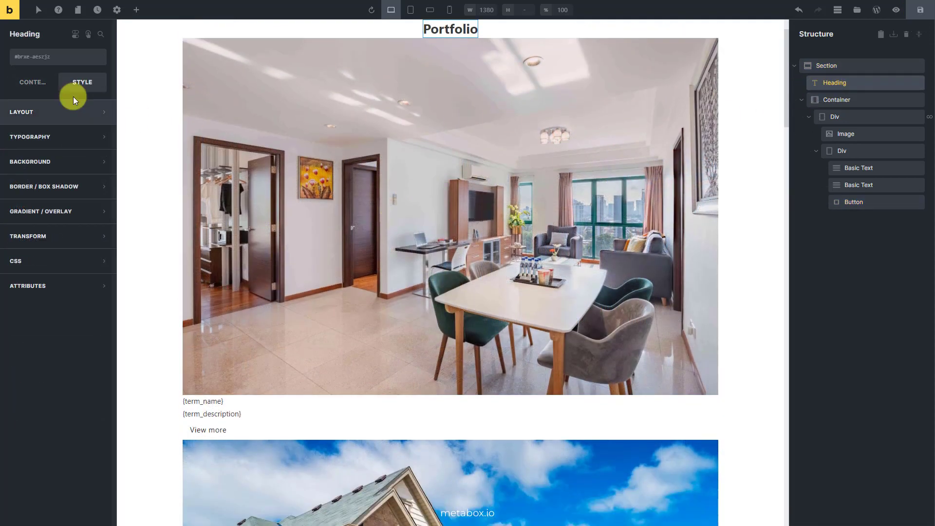
pyautogui.click(42, 89)
pyautogui.click(68, 130)
pyautogui.click(69, 144)
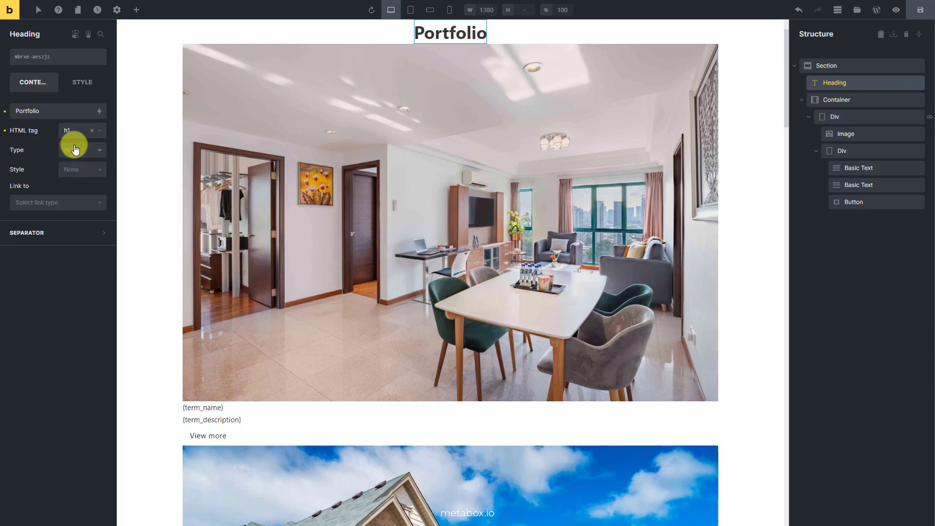
# - Give the Portfolio heading top and bottom margins of 40 px
pyautogui.click(74, 92)
pyautogui.click(69, 111)
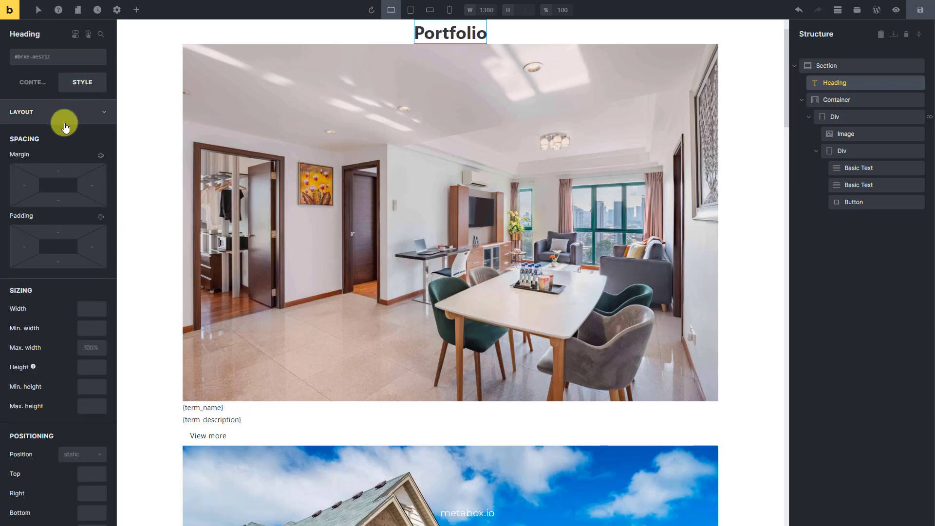
pyautogui.click(58, 168)
pyautogui.write('40')
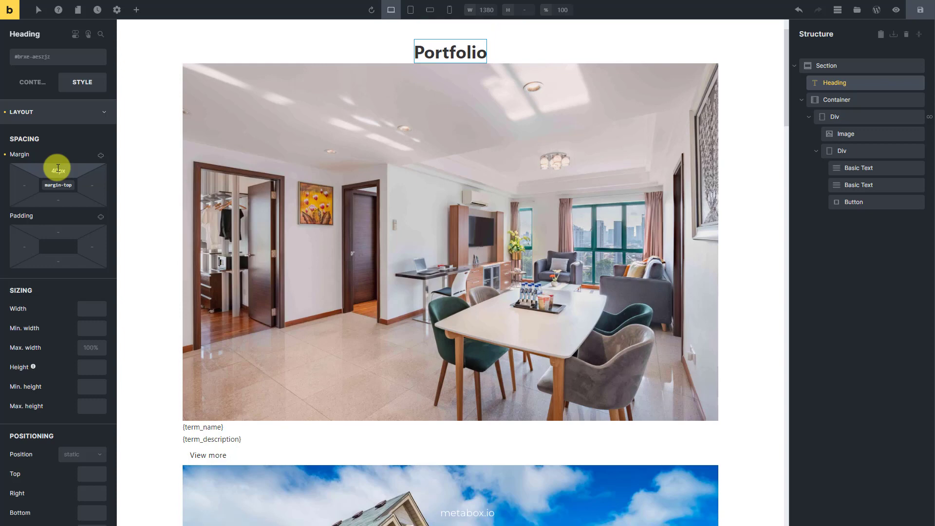
pyautogui.click(58, 201)
pyautogui.write('40')
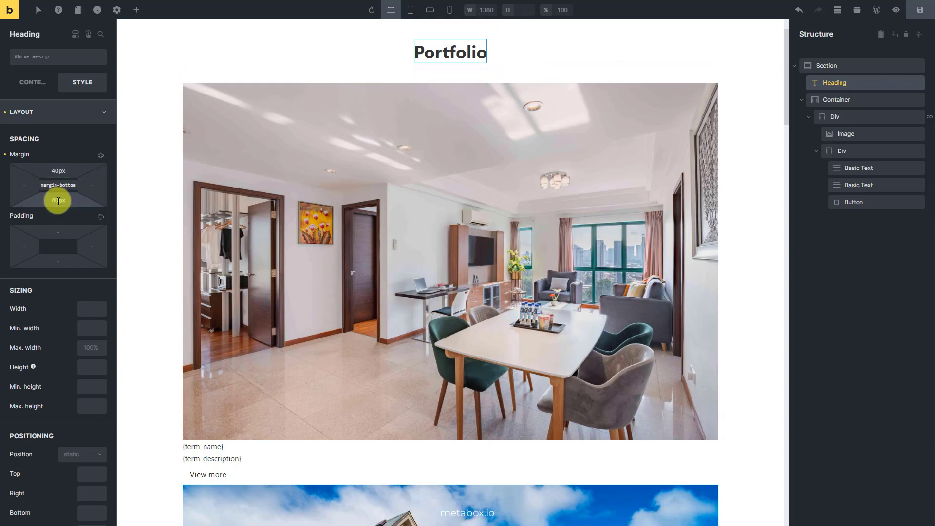
# - Set the display of the query loop Div to flex
pyautogui.click(845, 119)
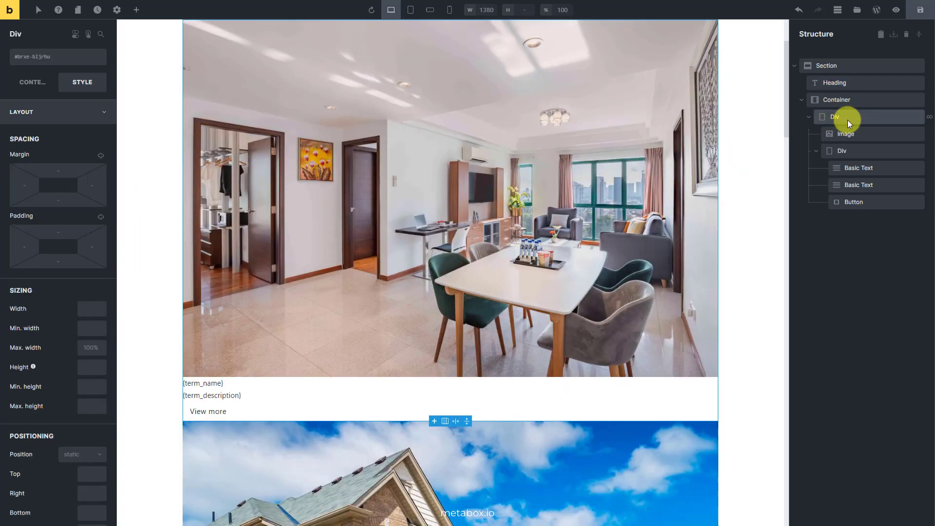
pyautogui.click(39, 86)
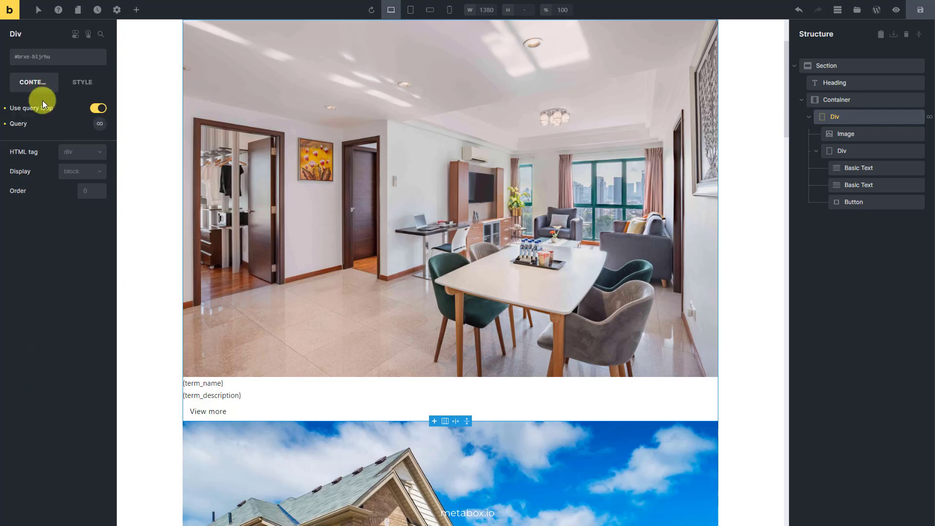
pyautogui.click(73, 171)
pyautogui.click(69, 185)
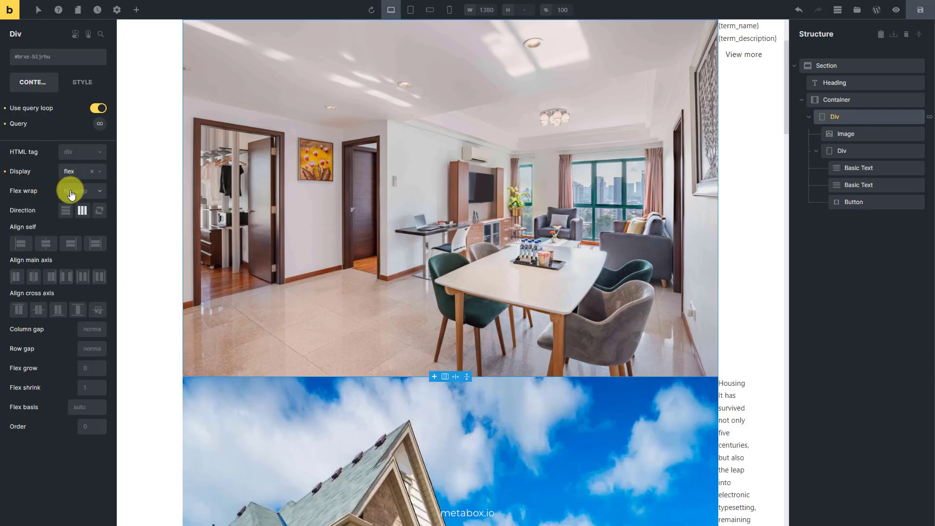
# - Center the query loop Div's self alignment, main axis and cross axis
pyautogui.click(46, 244)
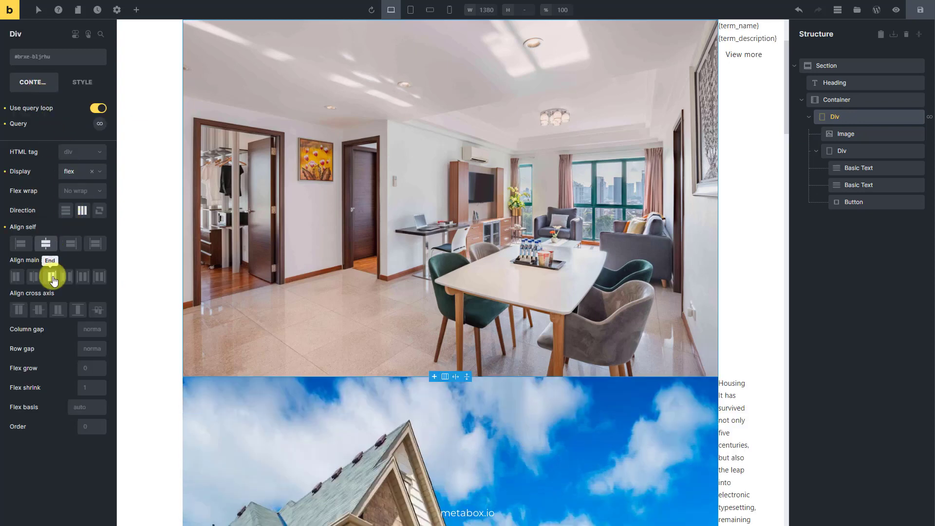
pyautogui.click(33, 277)
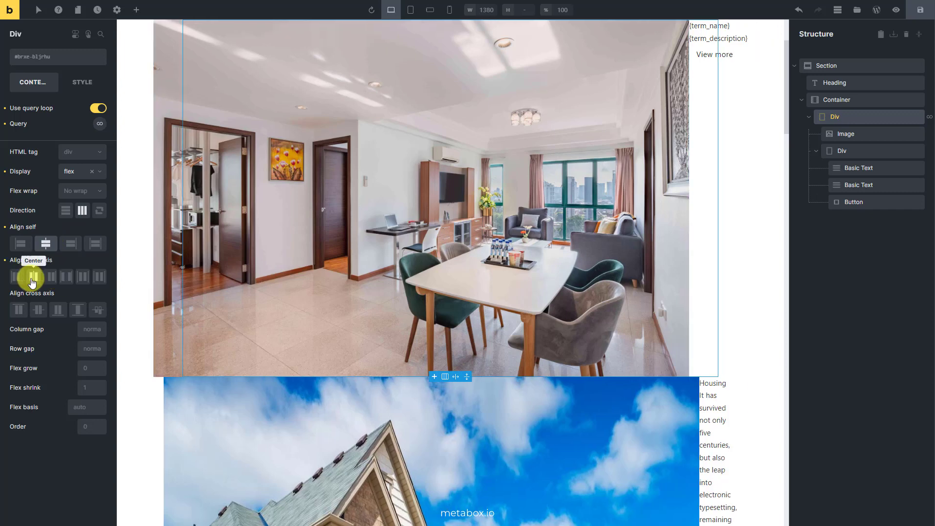
pyautogui.click(38, 310)
# - Set the query loop Div's column gap to 40px and row gap to 20px
pyautogui.click(86, 329)
pyautogui.write('40px')
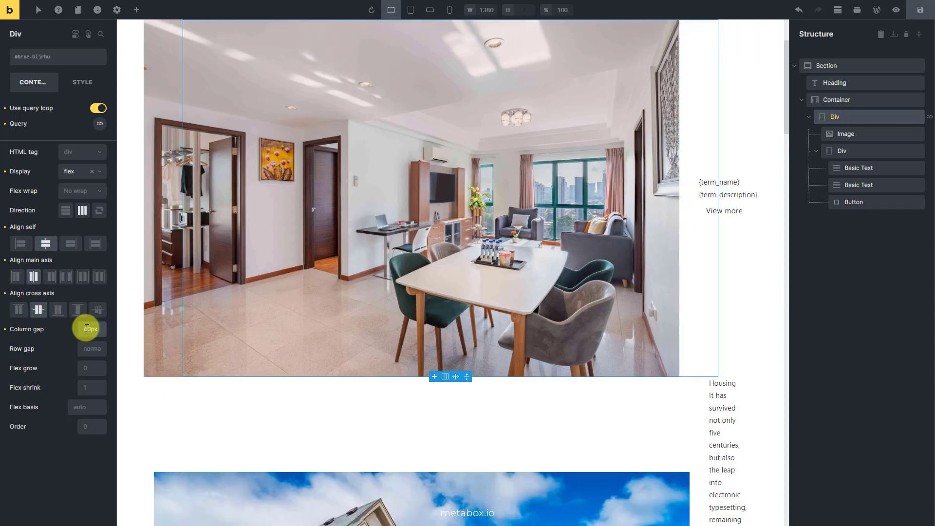
pyautogui.click(85, 348)
pyautogui.write('20px')
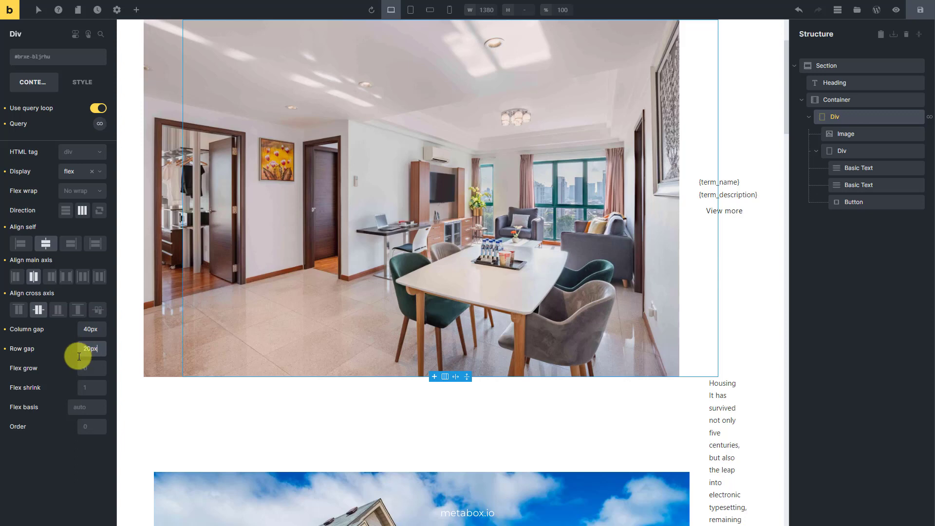
# - Give the query loop Div a bottom margin of 40px
pyautogui.click(83, 81)
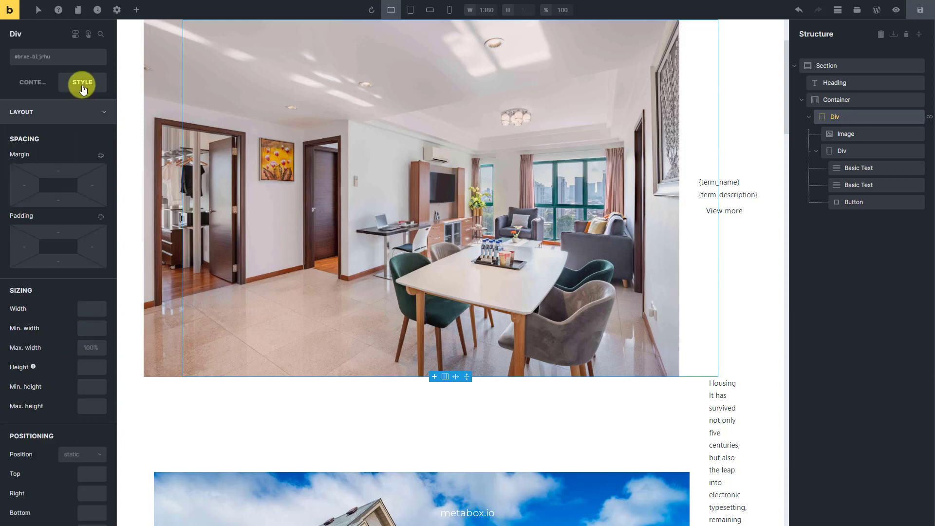
pyautogui.click(57, 200)
pyautogui.write('40px')
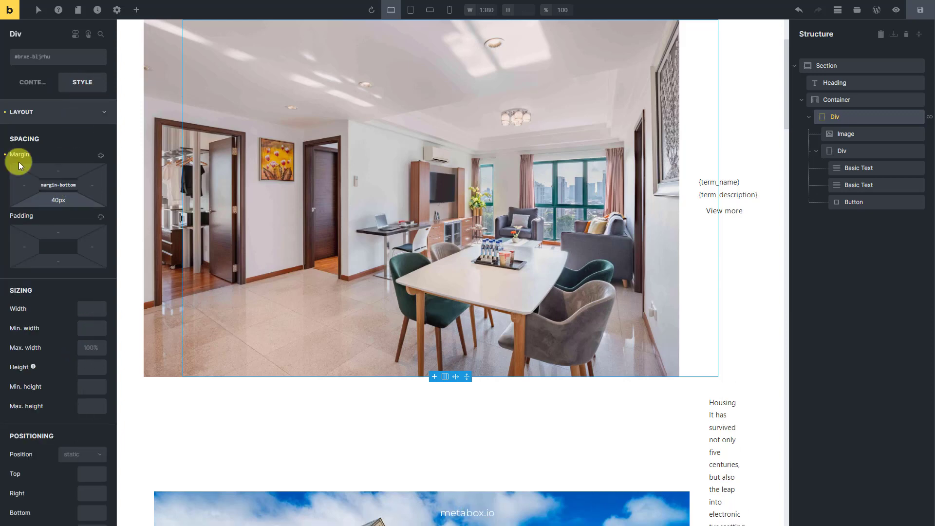
# - Add the custom CSS root:nth-child(2n){ flex-direction: row-reverse; } to the query loop Div
pyautogui.click(52, 112)
pyautogui.click(73, 284)
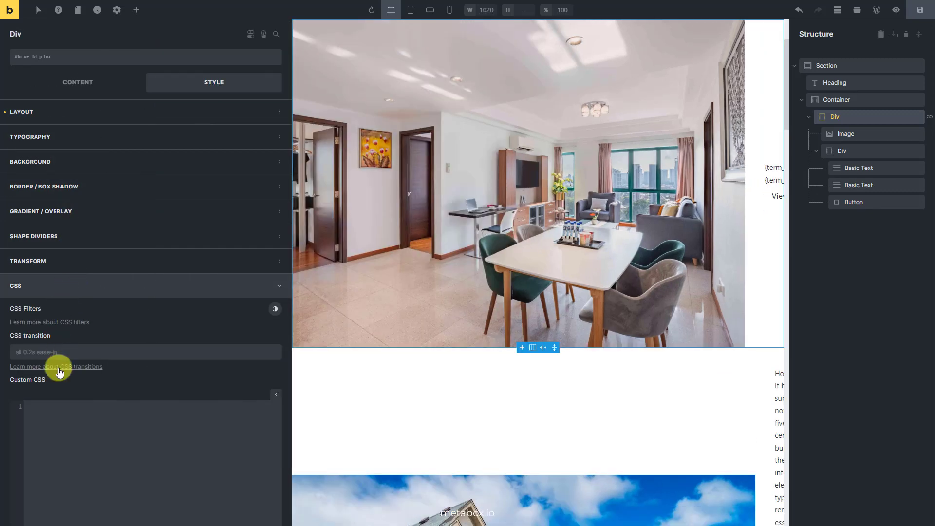
pyautogui.click(56, 412)
pyautogui.write('root:nth-child(2n){     flex-direction: row-reverse;   }')
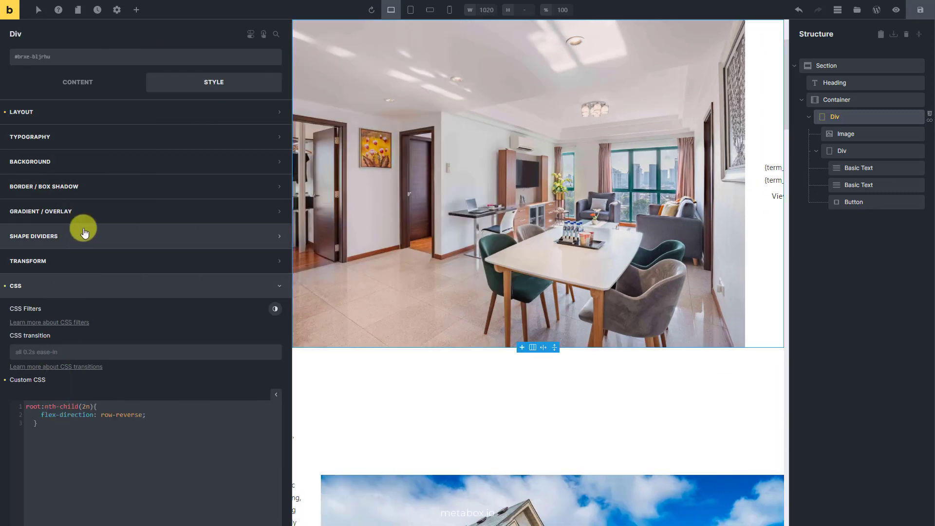
pyautogui.click(74, 84)
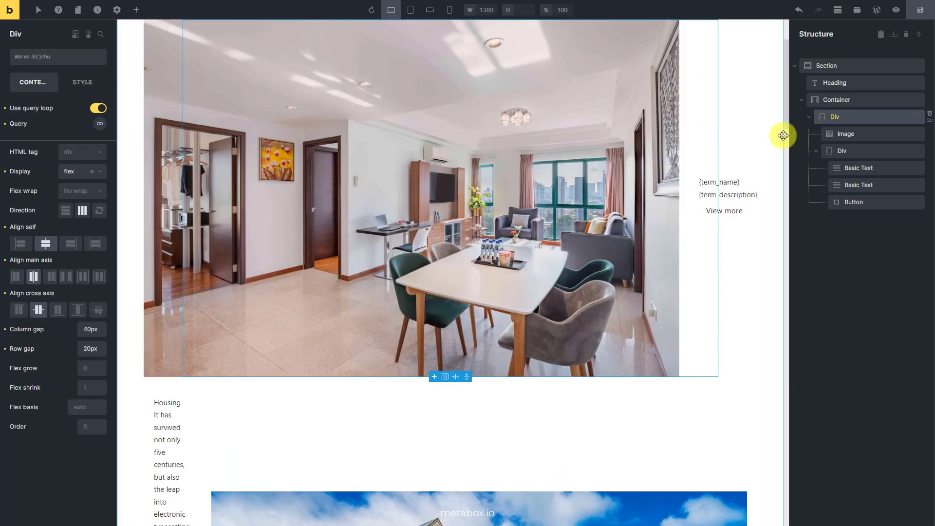
# - Set the object fit of the Image inside the query loop Div to Cover
pyautogui.click(836, 134)
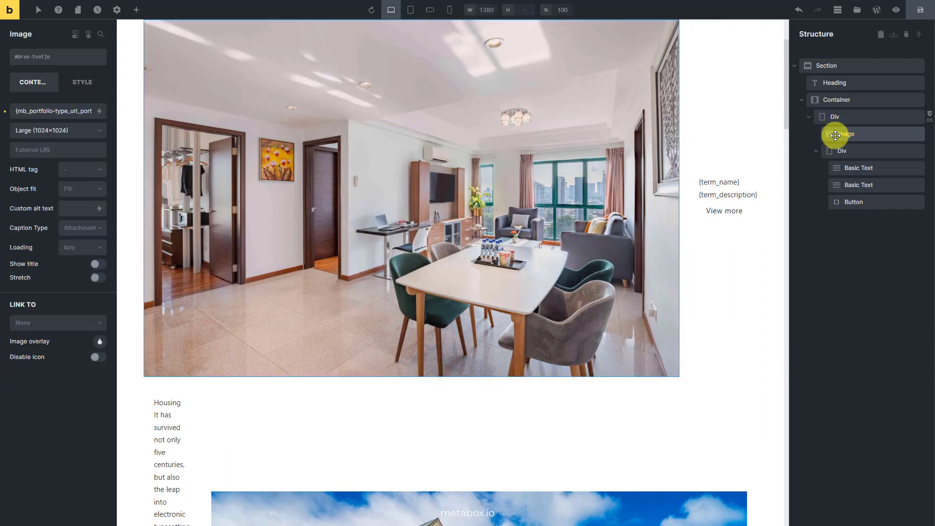
pyautogui.click(92, 189)
pyautogui.click(80, 233)
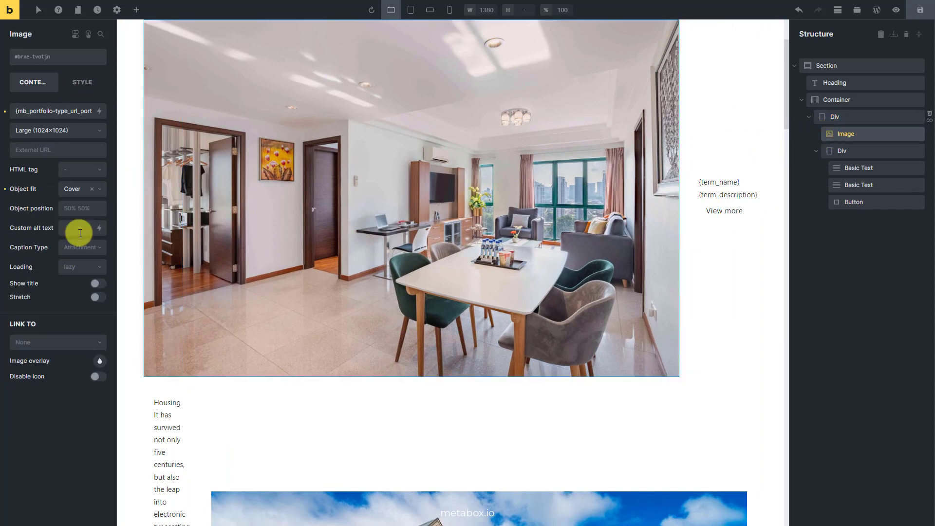
# - Size the Image to a width of 40% and a height of 400px
pyautogui.click(75, 83)
pyautogui.click(72, 112)
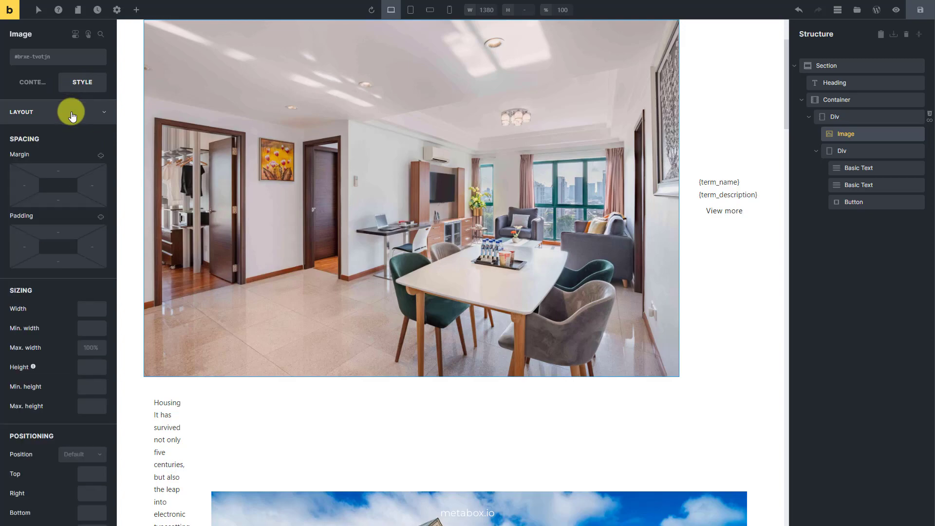
pyautogui.click(87, 307)
pyautogui.write('40%')
pyautogui.click(86, 366)
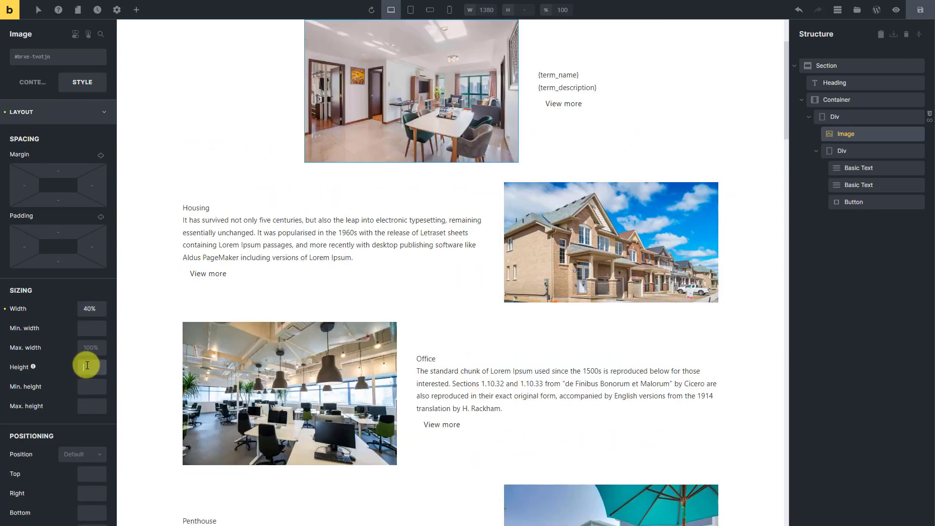
pyautogui.write('400px')
pyautogui.click(79, 112)
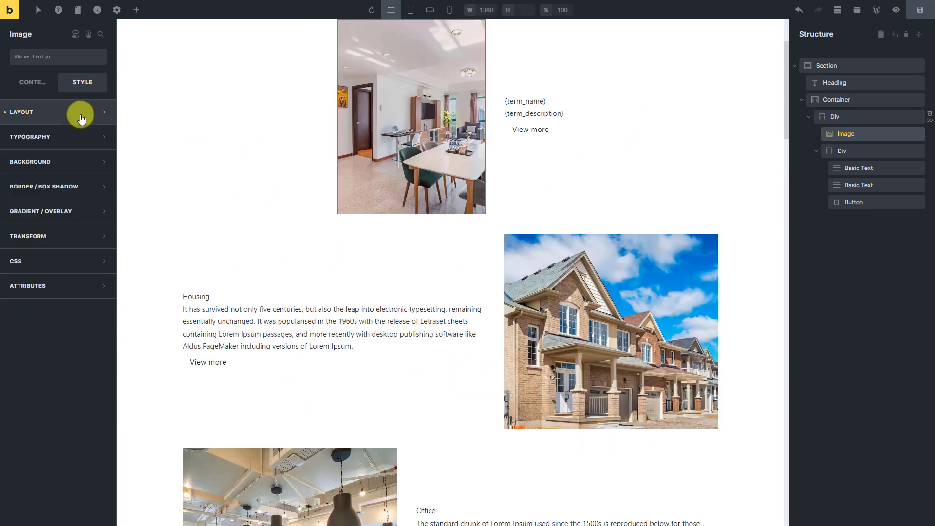
# - Apply a border radius of 16 to all four corners of the Image
pyautogui.click(76, 184)
pyautogui.click(99, 210)
pyautogui.click(44, 336)
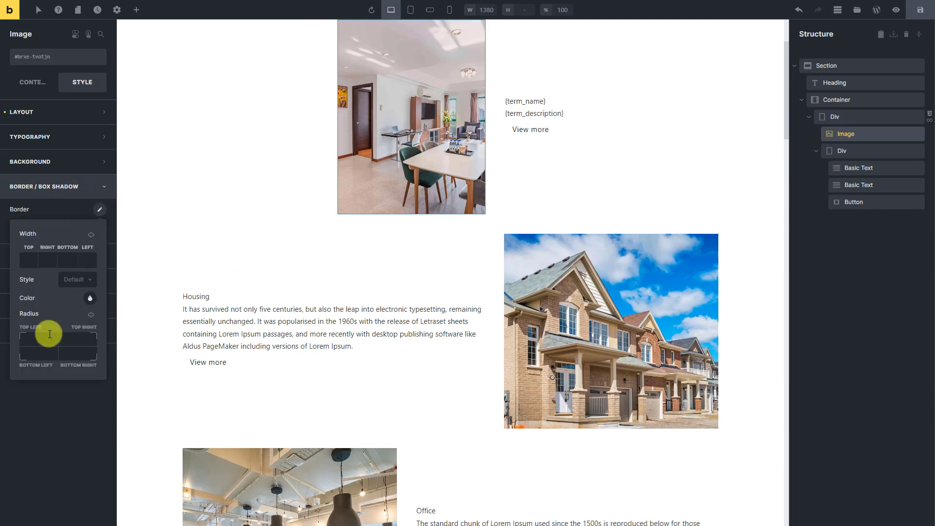
pyautogui.write('16')
pyautogui.click(92, 313)
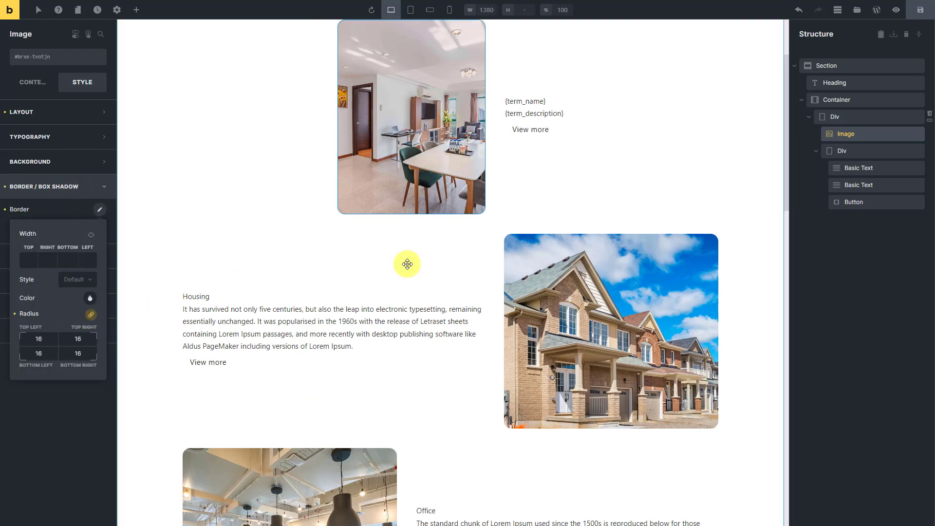
# - Set the {term_name} text's HTML tag to custom with the custom tag h3
pyautogui.click(837, 168)
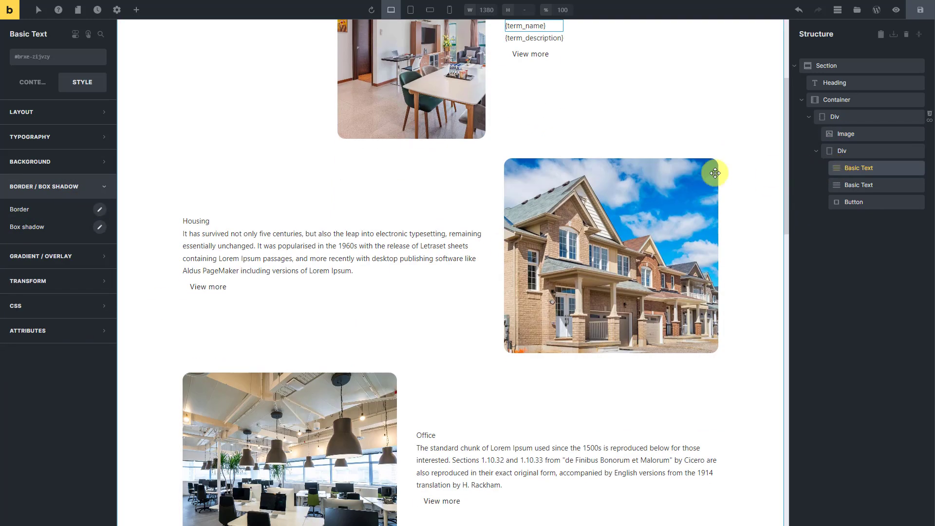
pyautogui.click(43, 115)
pyautogui.click(43, 115)
pyautogui.click(38, 86)
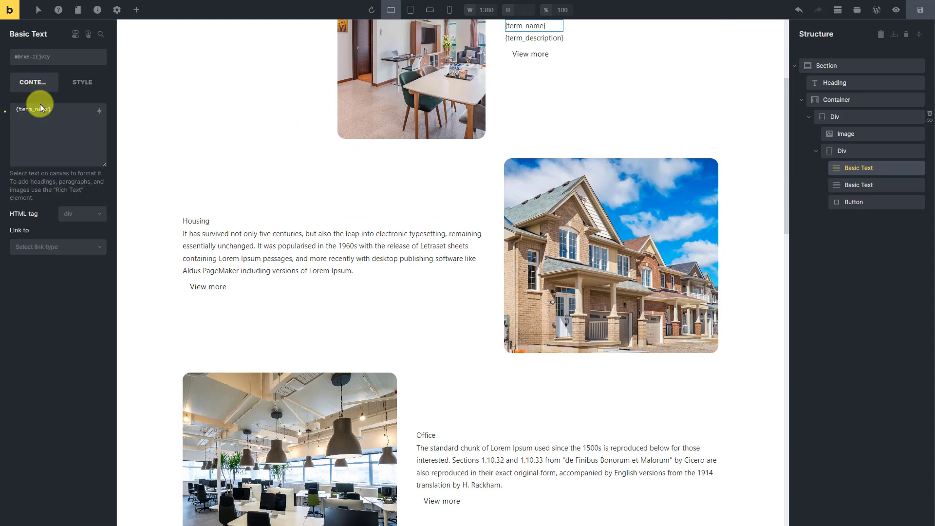
pyautogui.click(75, 215)
pyautogui.click(72, 311)
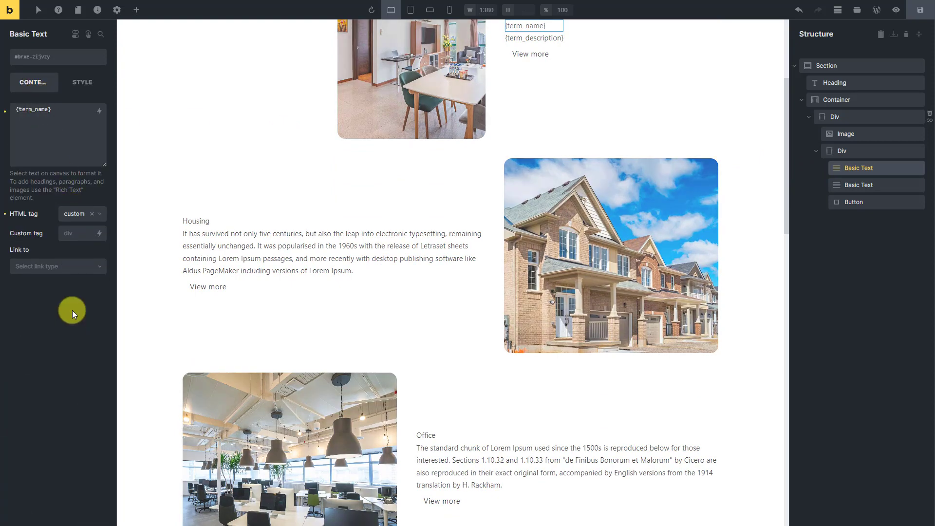
pyautogui.write('h3')
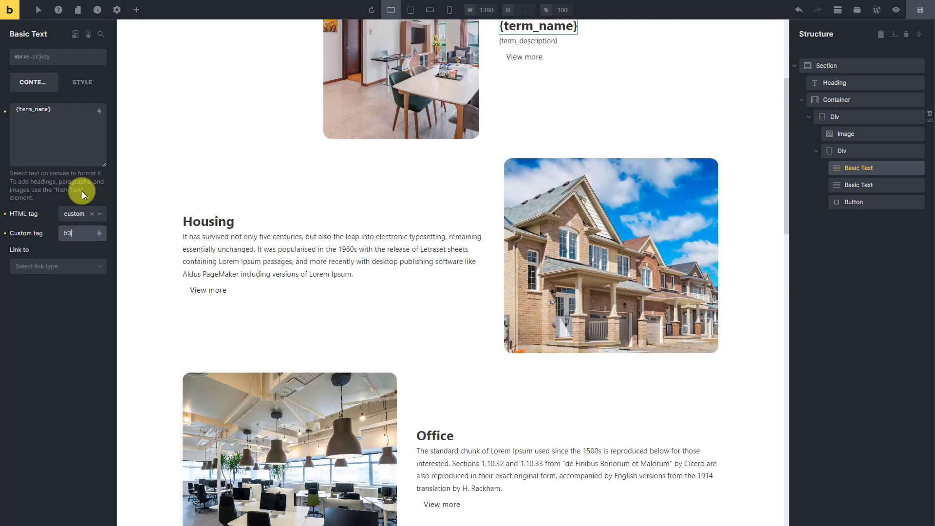
# - Give the {term_name} text a bottom margin of 16px
pyautogui.click(82, 82)
pyautogui.click(87, 110)
pyautogui.moveTo(59, 197); pyautogui.dragTo(63, 208)
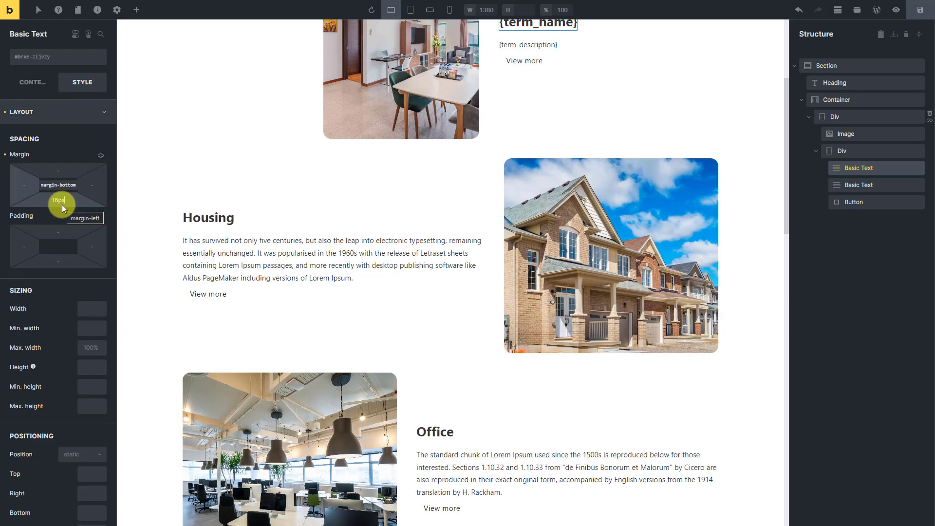
# - Give the {term_description} text a bottom margin of 16px and a maximum width of 400
pyautogui.click(837, 184)
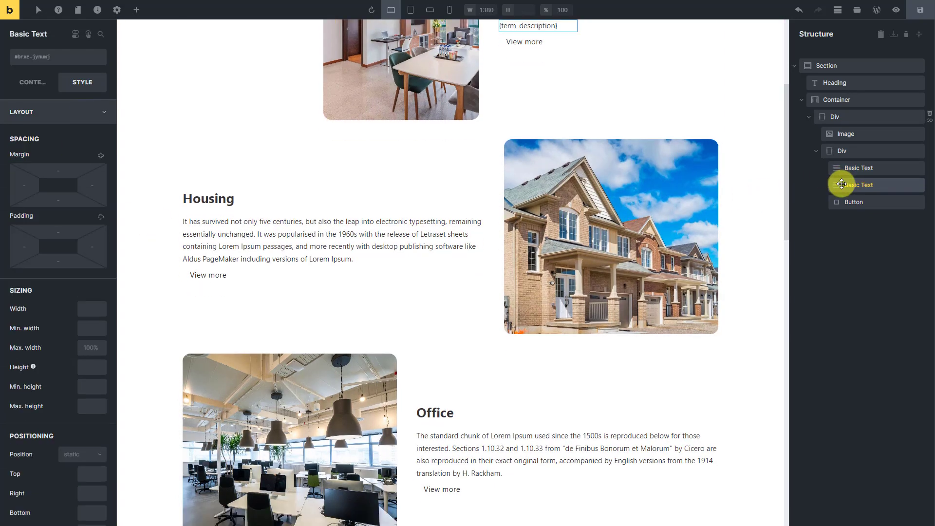
pyautogui.click(50, 200)
pyautogui.write('1')
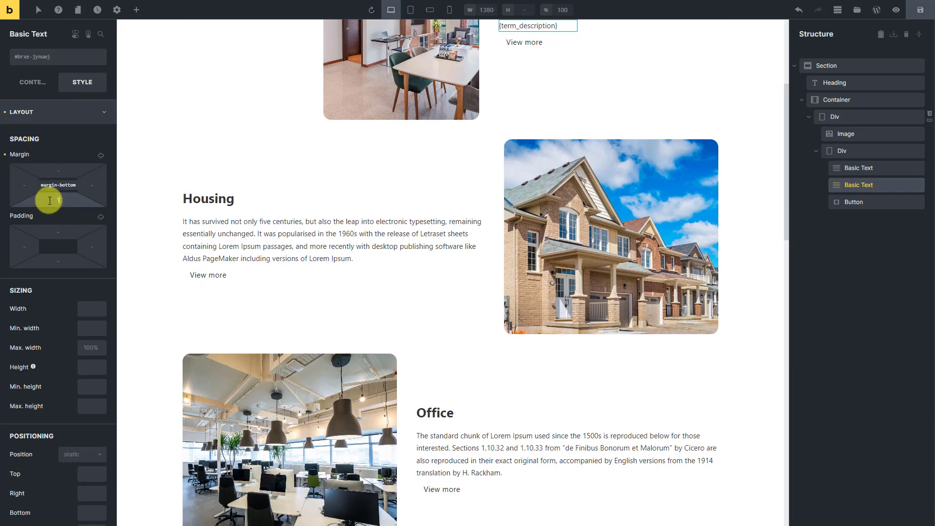
pyautogui.write('6px')
pyautogui.click(86, 348)
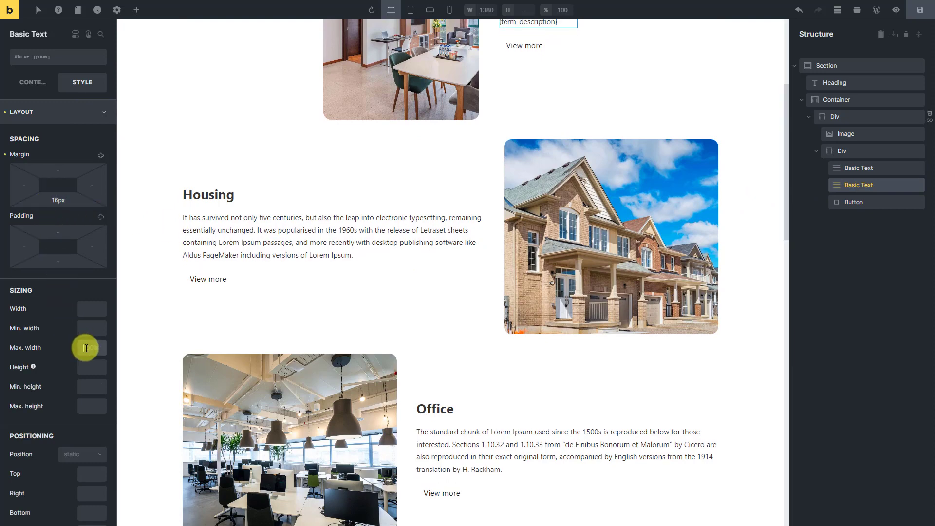
pyautogui.write('400')
# - Justify the text alignment of the {term_description} text
pyautogui.click(73, 112)
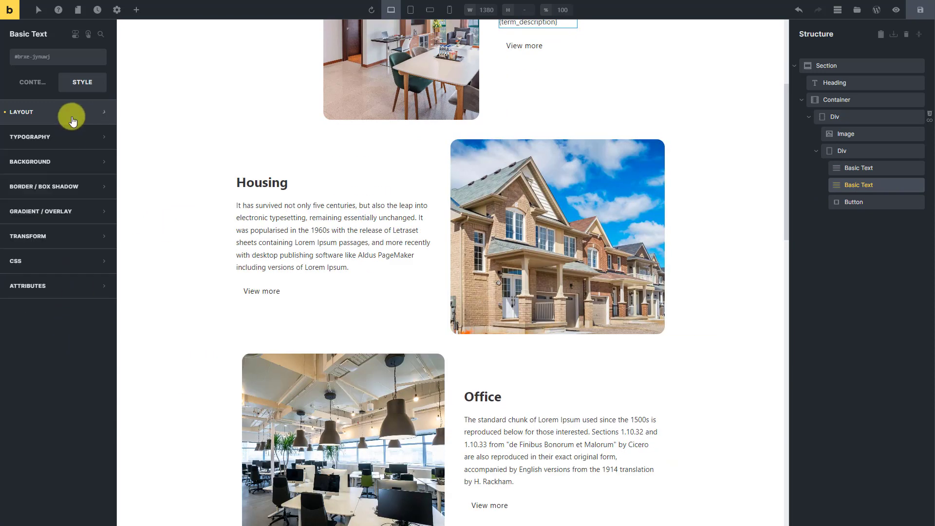
pyautogui.click(74, 139)
pyautogui.click(95, 217)
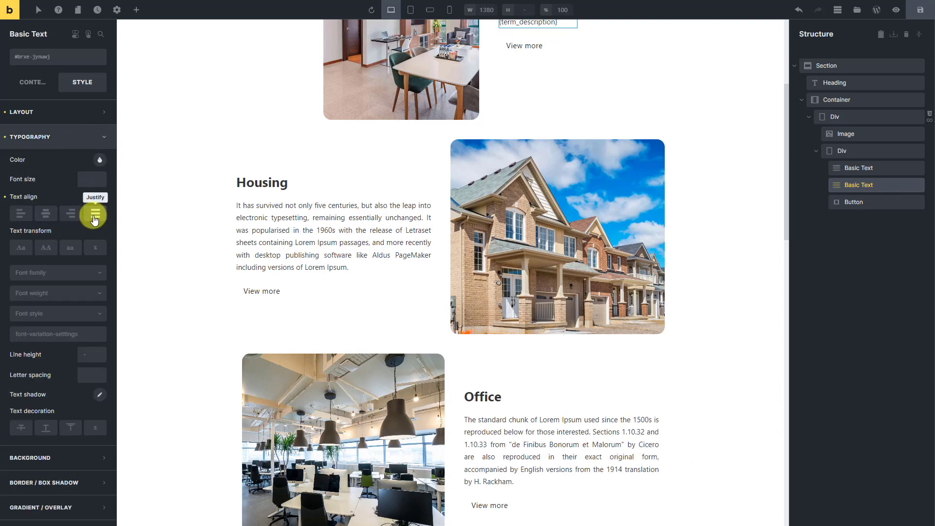
# - Change the View more button's style to Secondary
pyautogui.click(842, 204)
pyautogui.click(25, 86)
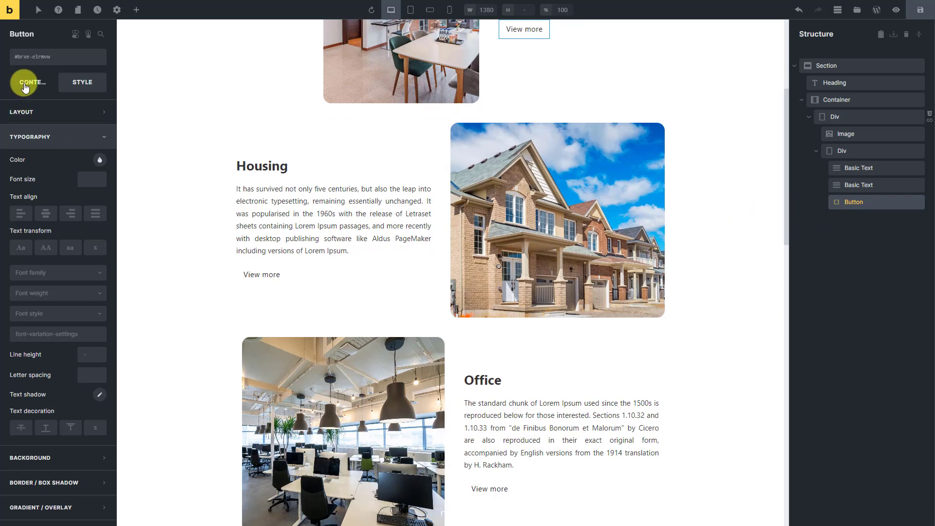
pyautogui.click(82, 149)
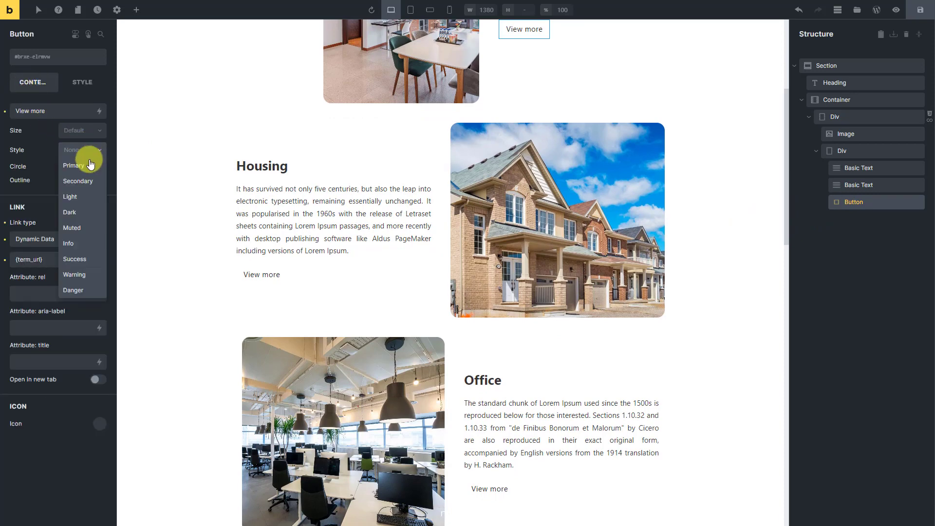
pyautogui.click(90, 181)
# - Apply a border radius of 6 to all corners of the View more button and save the page
pyautogui.click(87, 83)
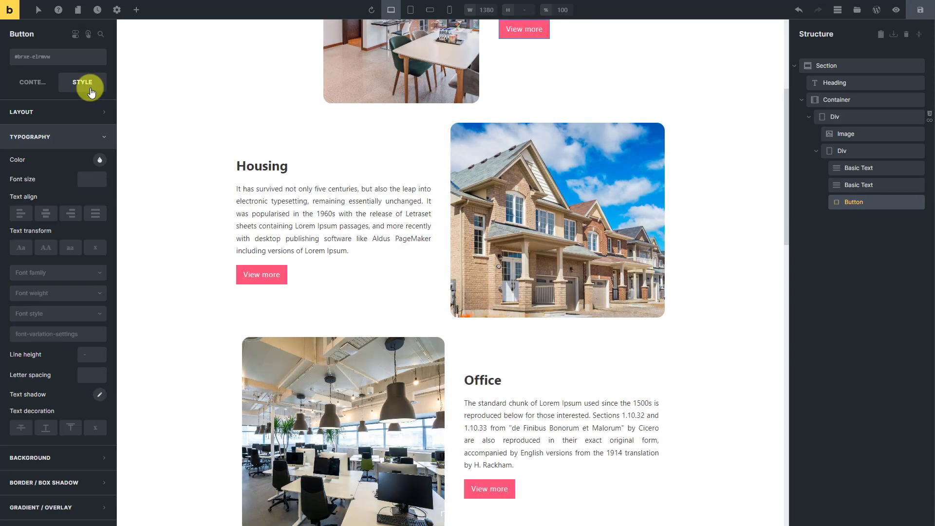
pyautogui.click(91, 138)
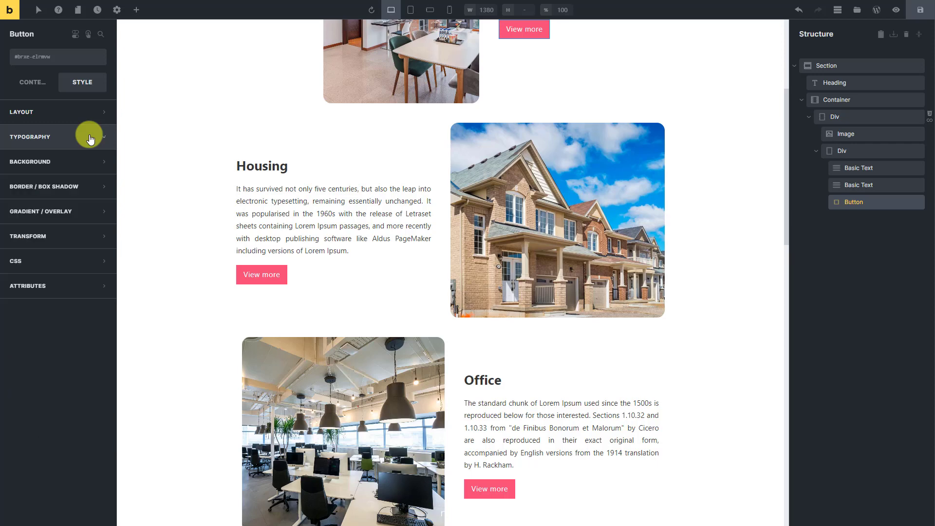
pyautogui.click(77, 186)
pyautogui.click(99, 209)
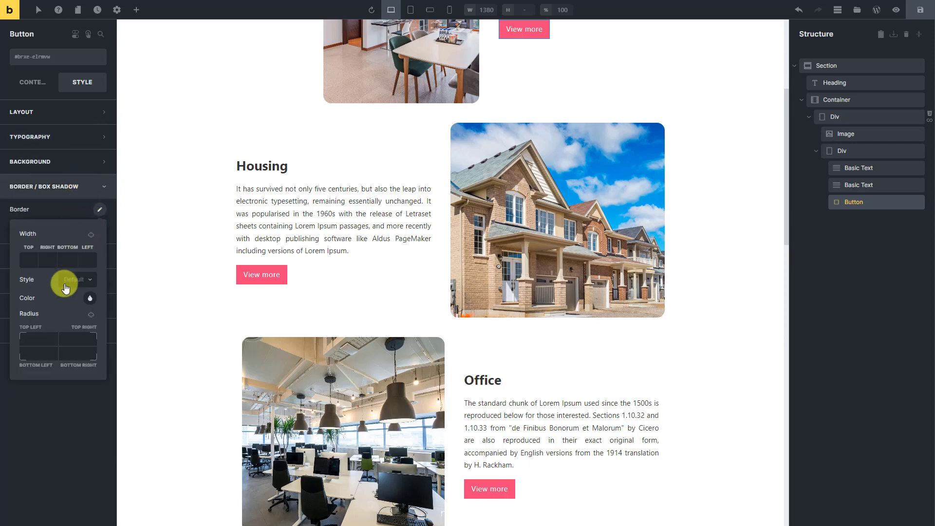
pyautogui.click(47, 337)
pyautogui.write('6')
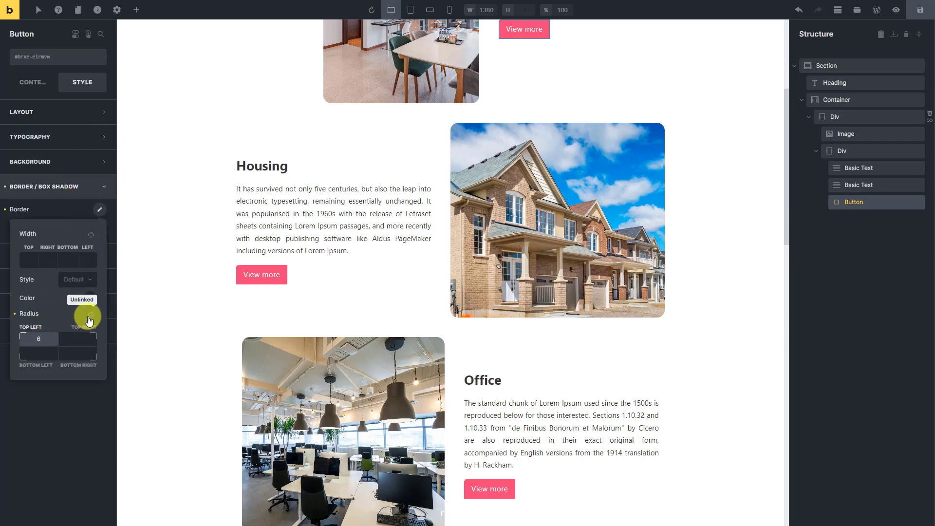
pyautogui.click(91, 314)
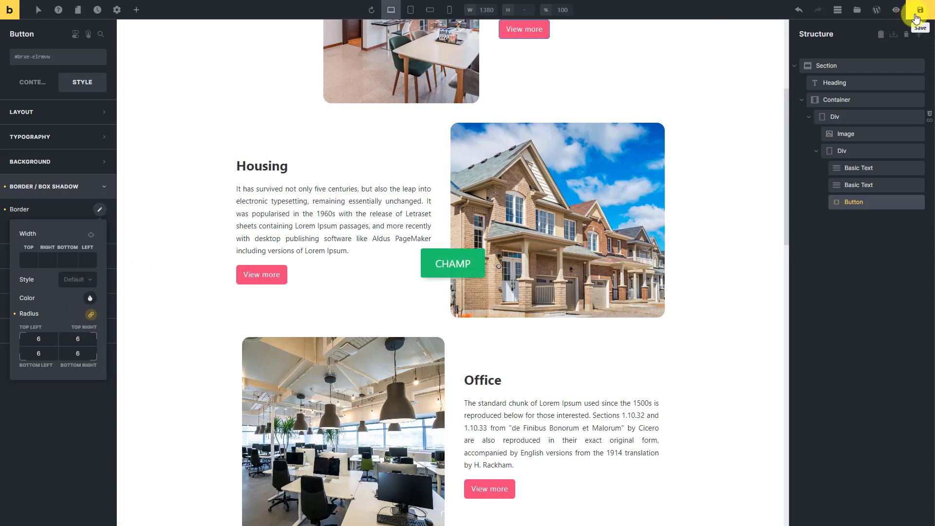
# - Preview the styled Portfolio page from its top
pyautogui.click(896, 9)
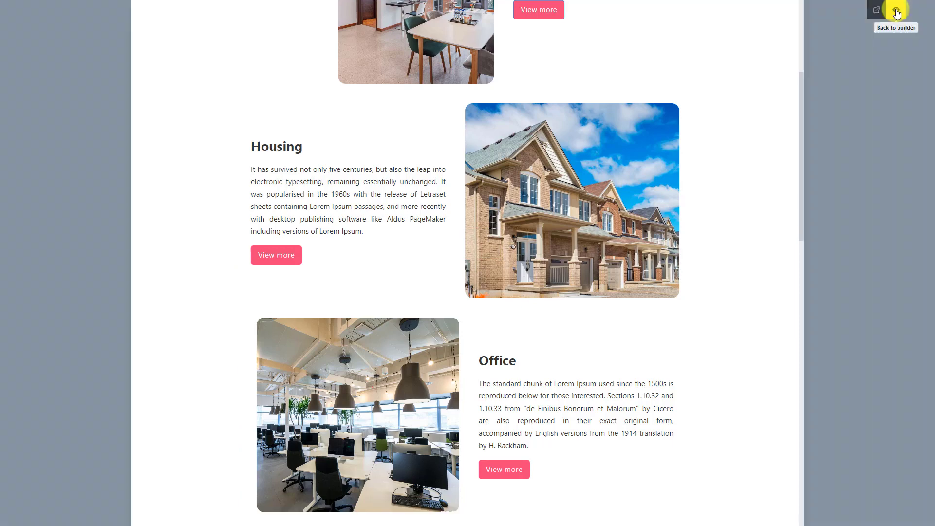
pyautogui.scroll(5, 721, 128)
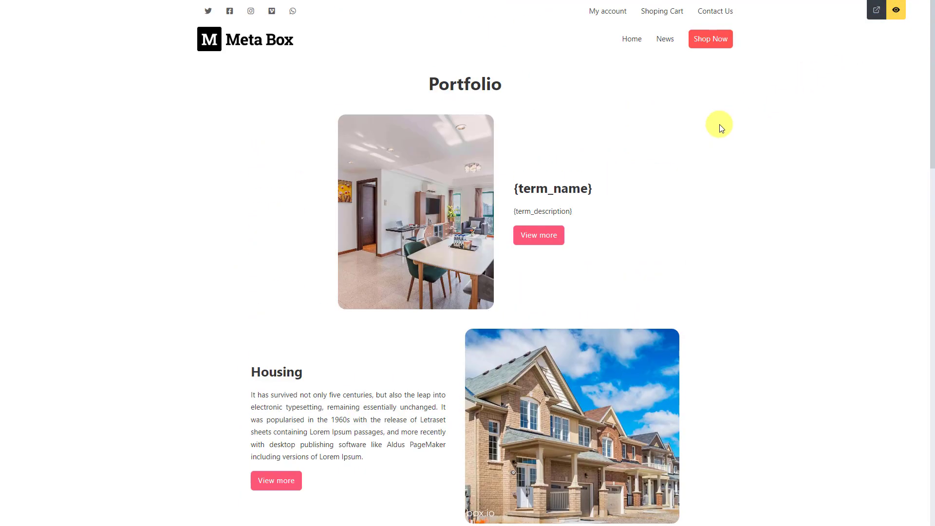
# - View the Portfolio page on the frontend and look through its listed terms and the Apartment archive page
pyautogui.scroll(-1, 720, 125)
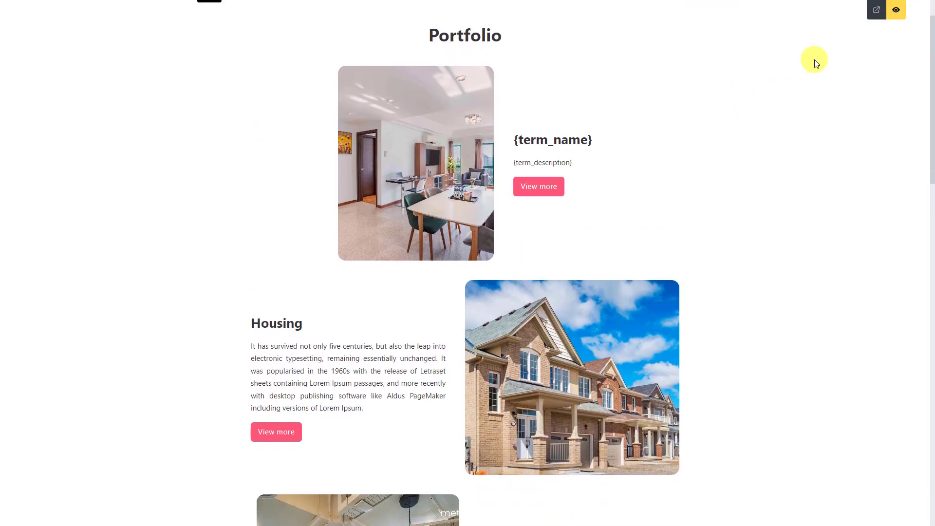
pyautogui.click(872, 14)
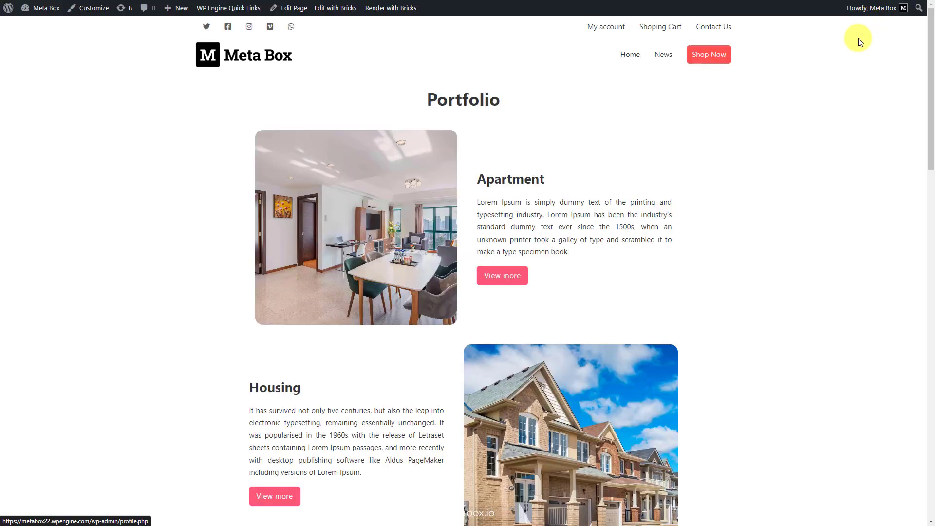
pyautogui.scroll(-2, 830, 83)
pyautogui.scroll(-9, 831, 86)
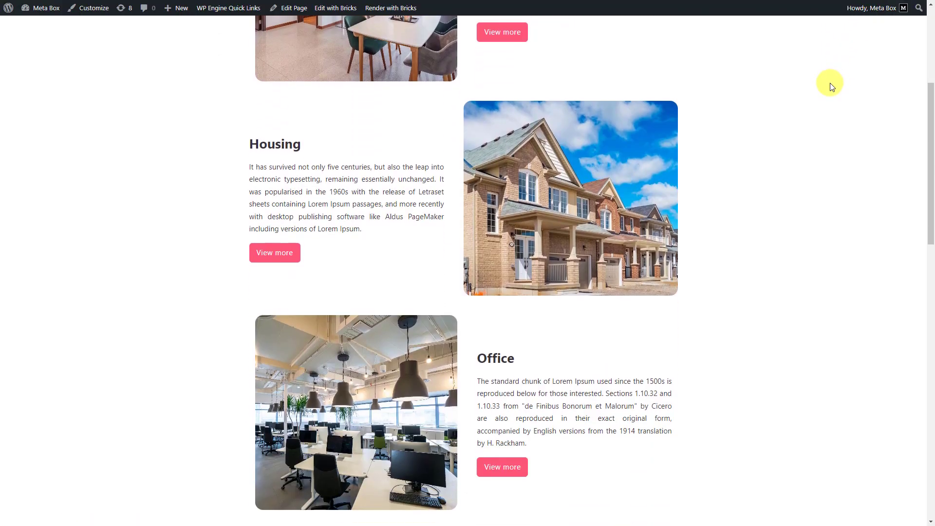
pyautogui.scroll(-4, 831, 86)
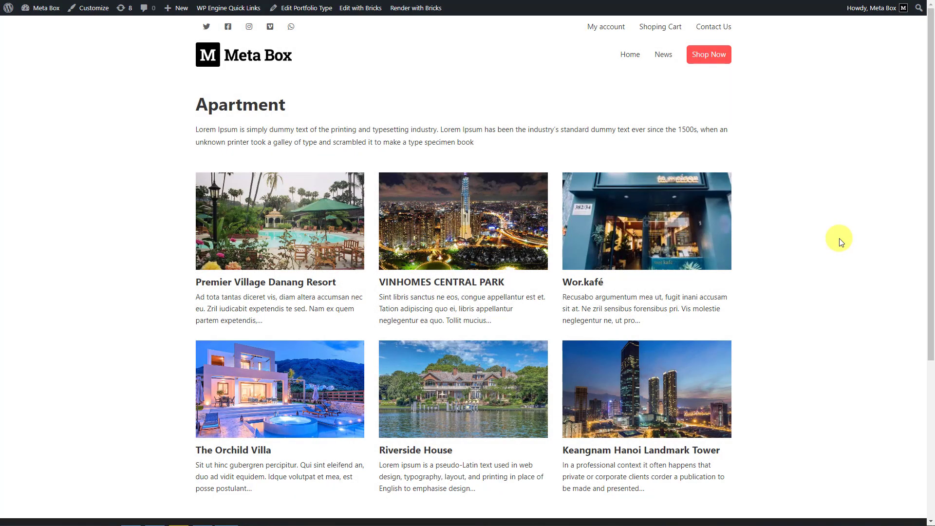
pyautogui.scroll(-5, 841, 242)
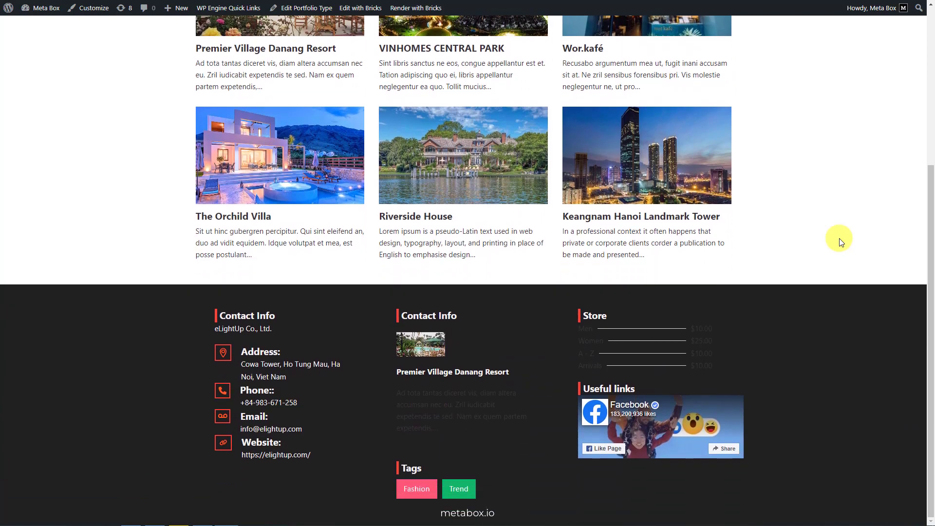
pyautogui.scroll(5, 841, 242)
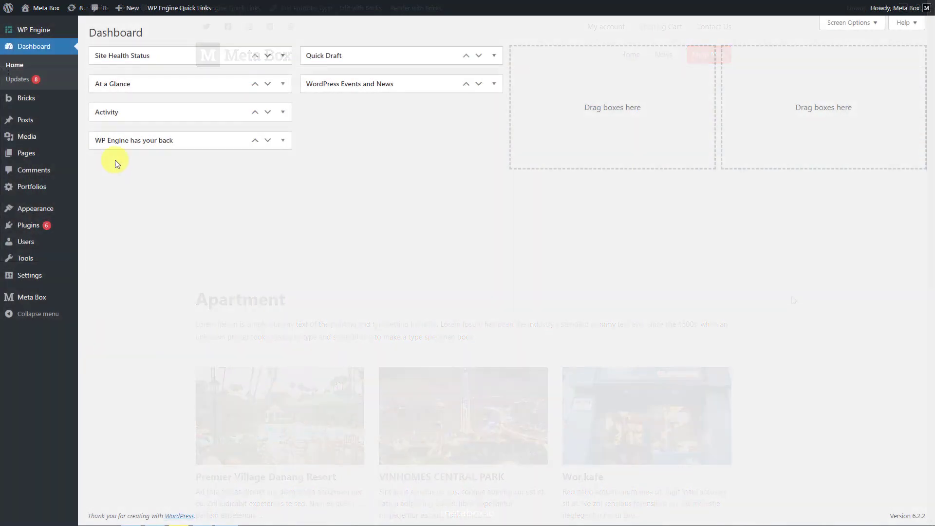
# - Open the Taxonomy Archive Template from the Bricks templates for editing in the Bricks builder
pyautogui.moveTo(25, 98)
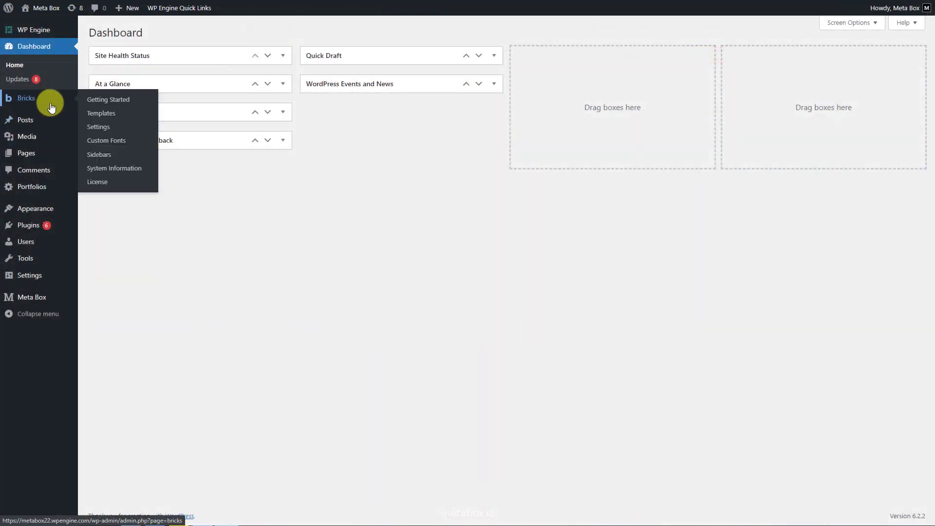
pyautogui.click(101, 114)
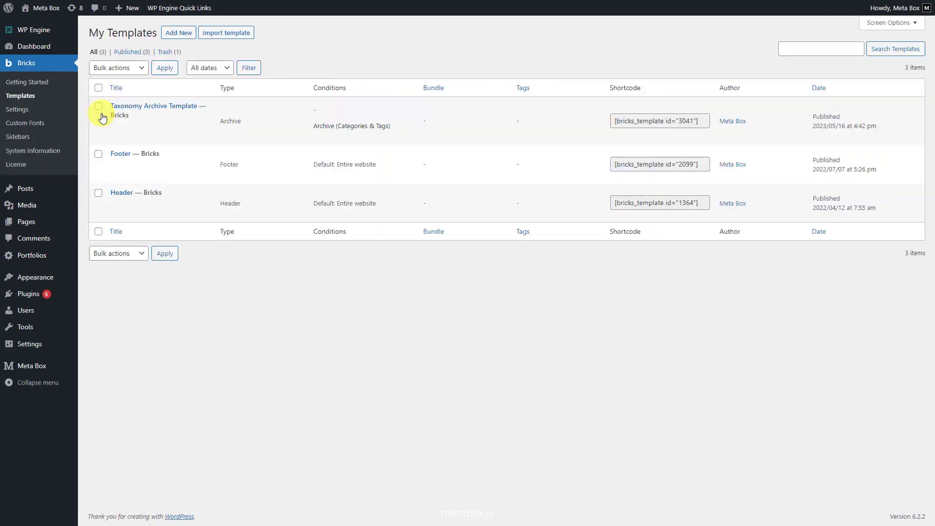
pyautogui.click(116, 127)
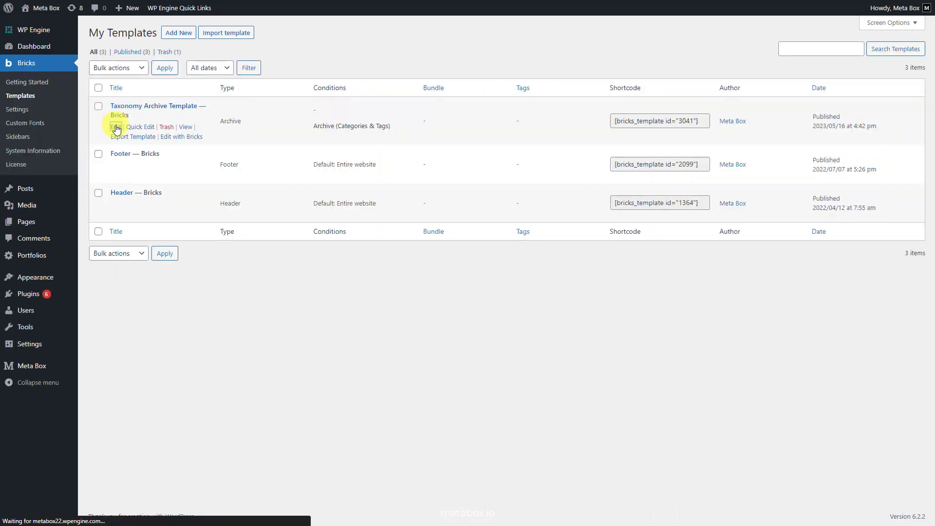
pyautogui.click(399, 176)
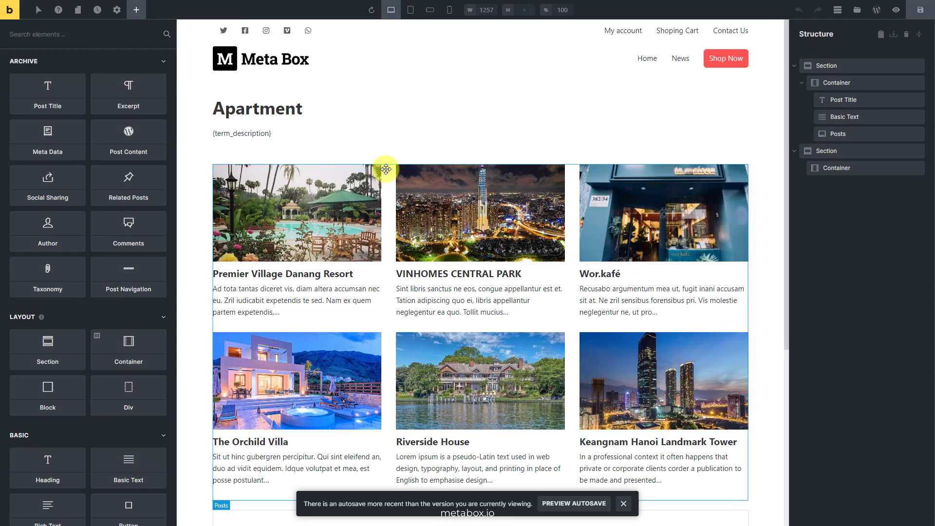
# - Add an Image element and place it in the first section, above the container holding the post title
pyautogui.click(75, 38)
pyautogui.write('im')
pyautogui.click(60, 80)
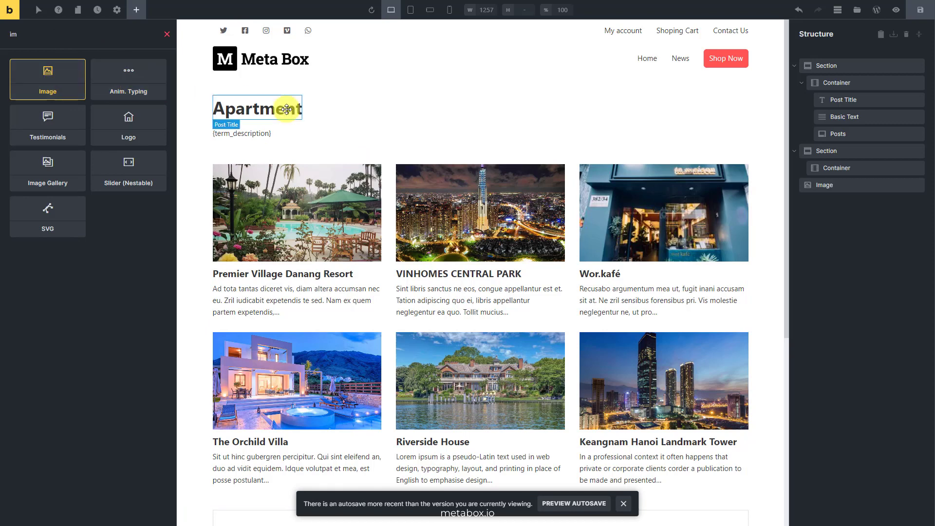
pyautogui.click(825, 187)
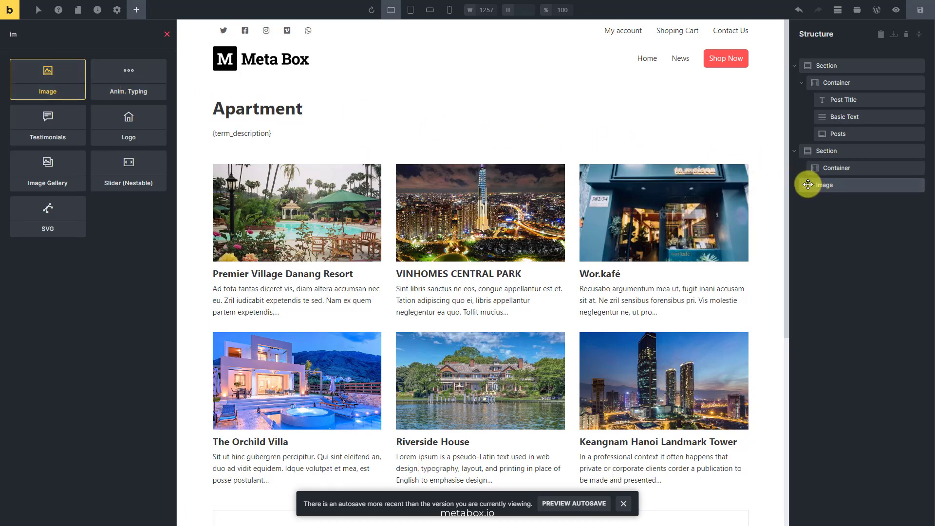
pyautogui.click(806, 184)
pyautogui.moveTo(807, 178); pyautogui.dragTo(810, 79)
# - Set the image's dynamic data to the Meta Box field URL Portfolio Thumbnail and its object fit to Cover
pyautogui.click(157, 144)
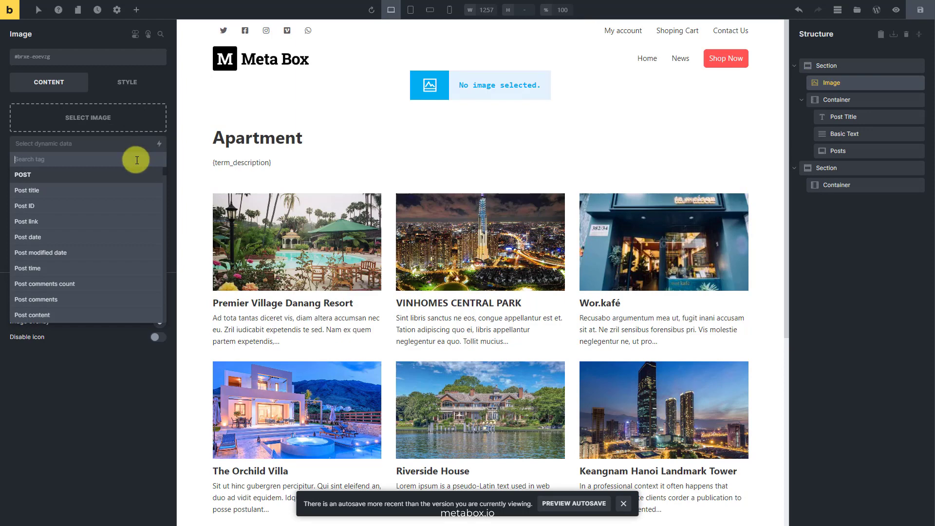
pyautogui.write('port')
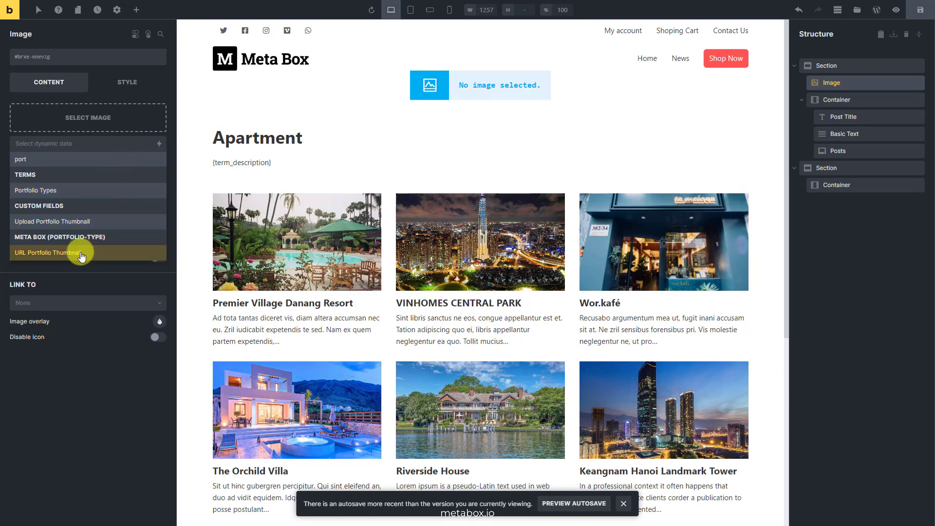
pyautogui.click(81, 253)
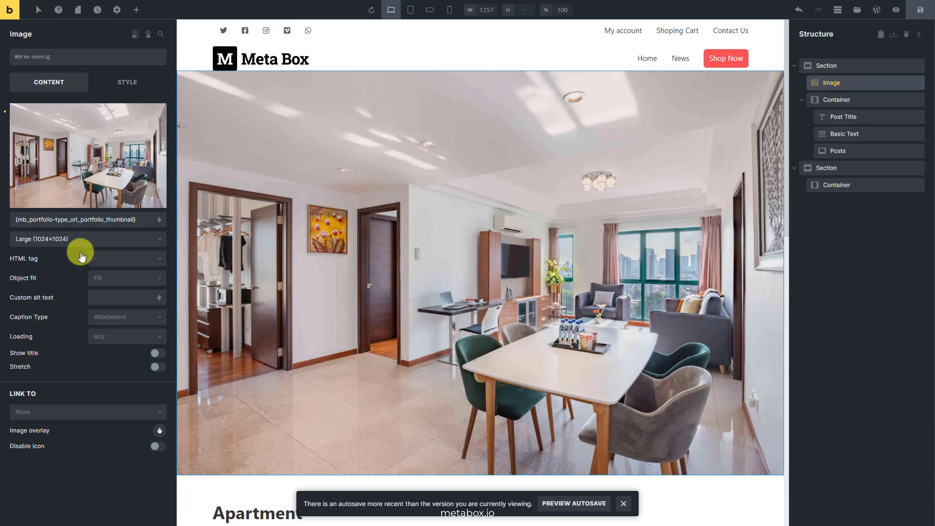
pyautogui.click(130, 280)
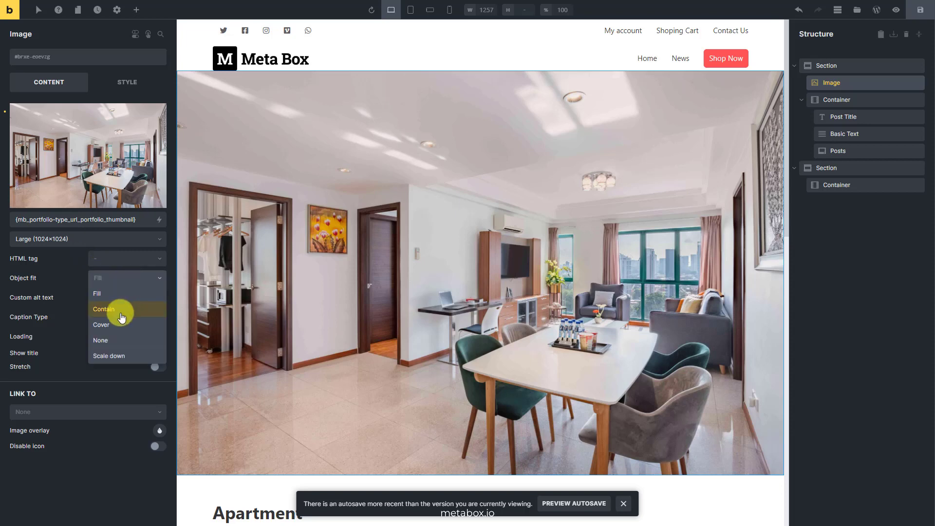
pyautogui.click(119, 321)
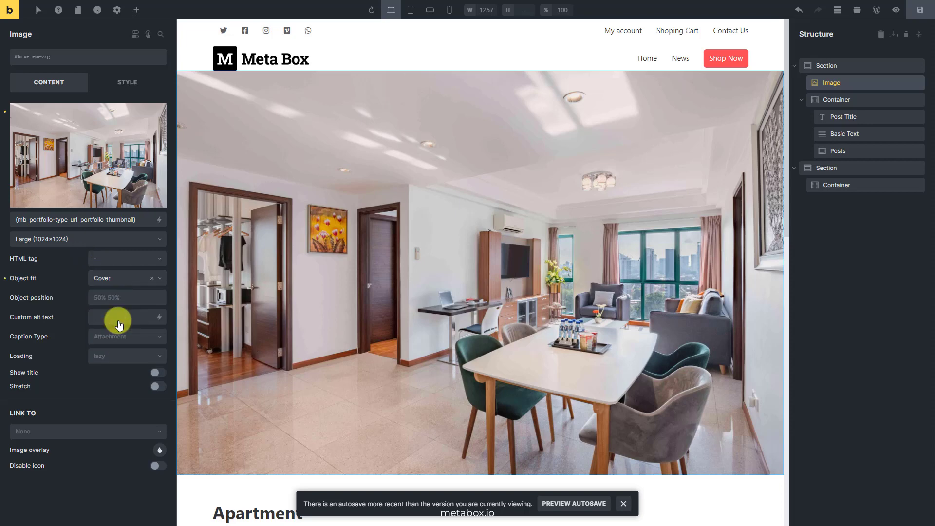
# - Set the image's width to 100% and its height to 400px, and save the template
pyautogui.click(130, 83)
pyautogui.click(86, 115)
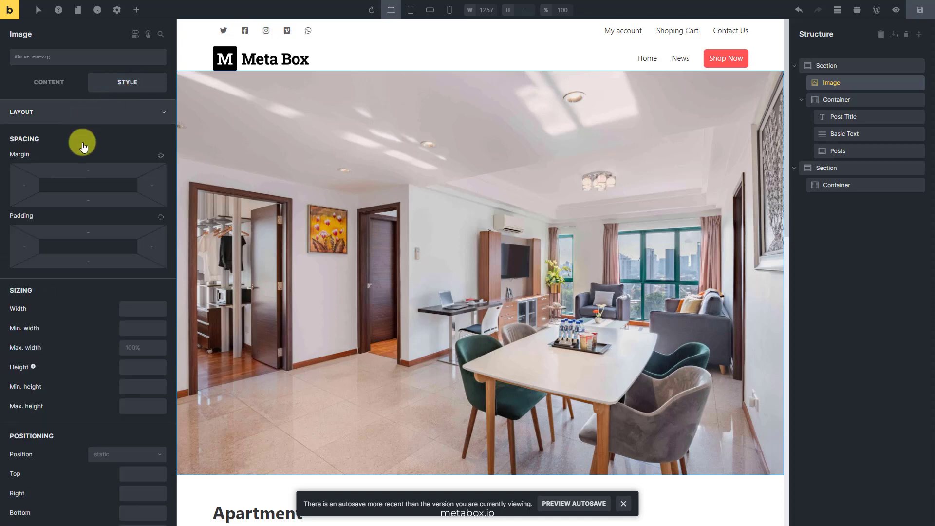
pyautogui.click(128, 307)
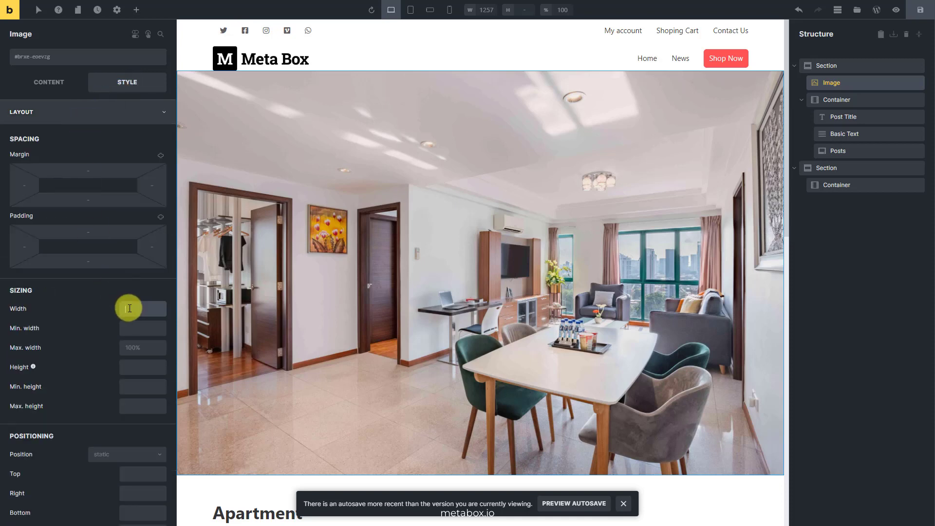
pyautogui.write('100%')
pyautogui.click(132, 366)
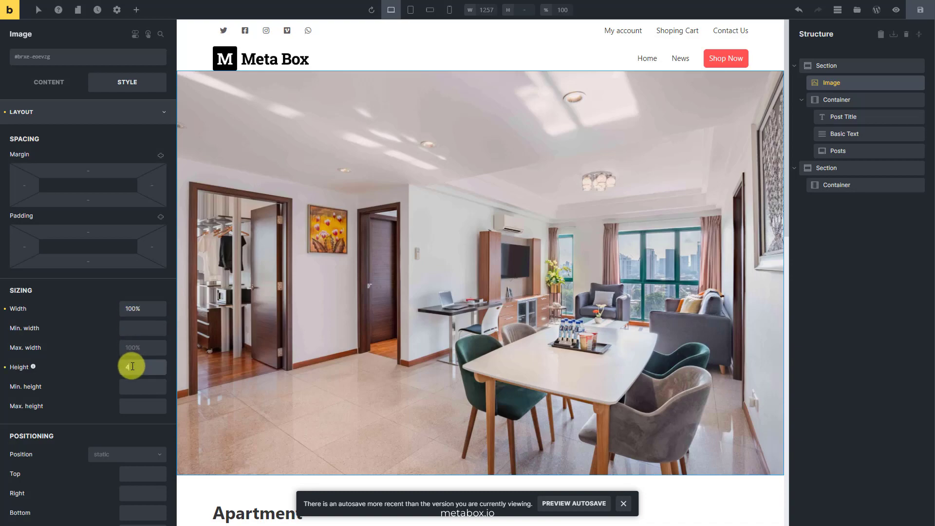
pyautogui.write('400px')
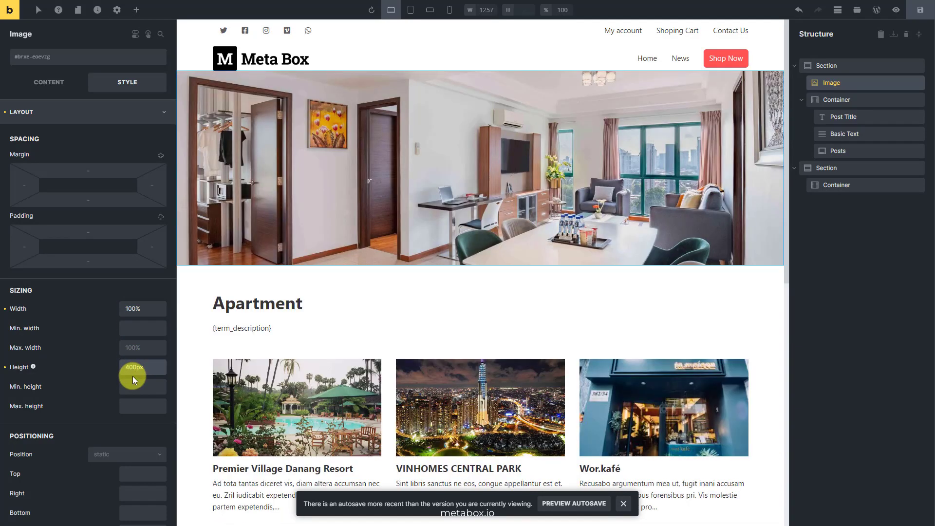
pyautogui.click(95, 114)
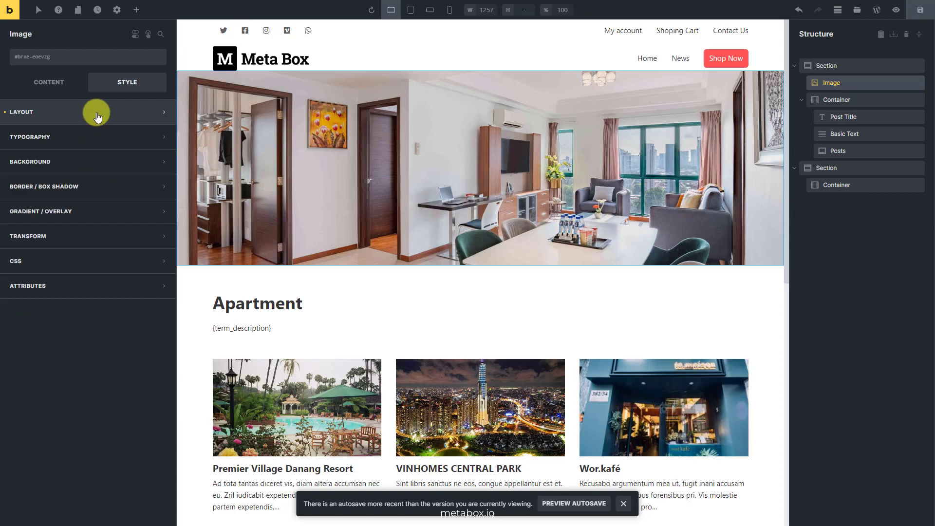
pyautogui.click(920, 11)
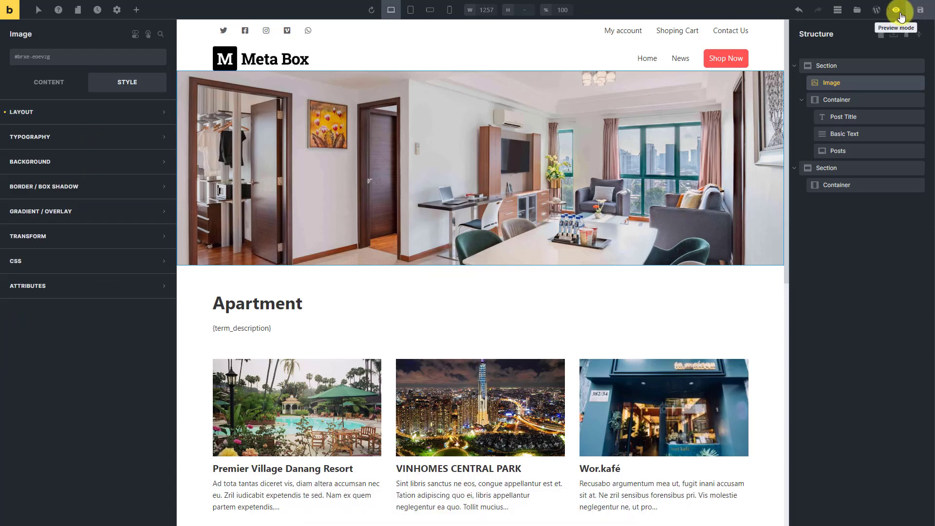
# - Preview the template, then view the Apartment archive on the frontend and look through its banner and posts
pyautogui.click(897, 10)
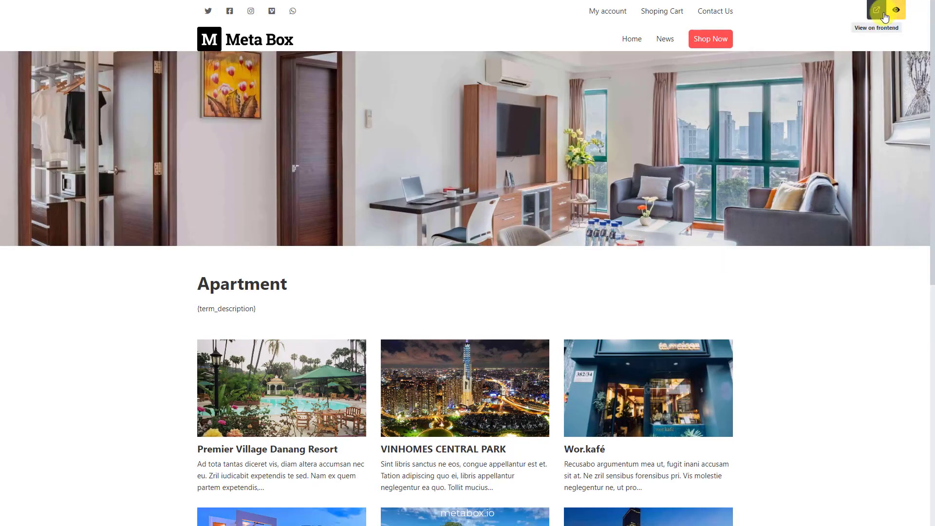
pyautogui.click(877, 10)
pyautogui.moveTo(881, 17)
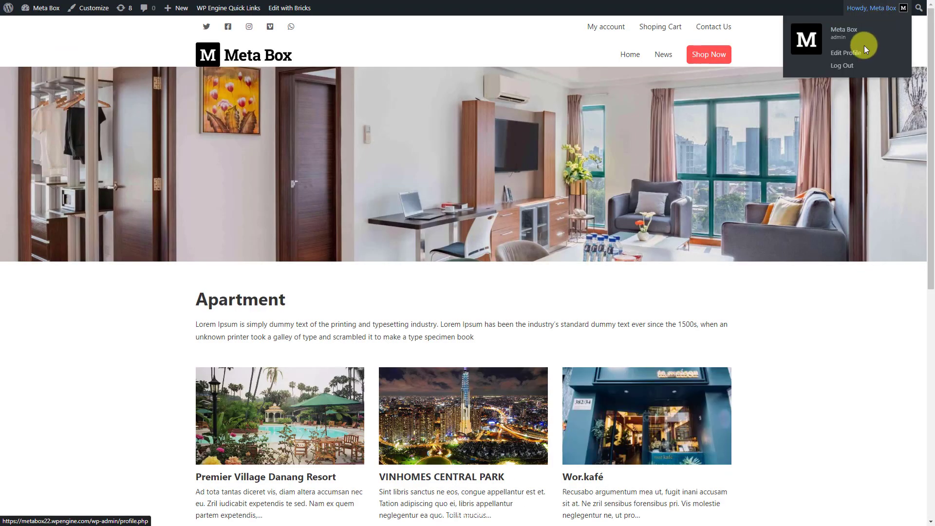
pyautogui.scroll(-9, 810, 136)
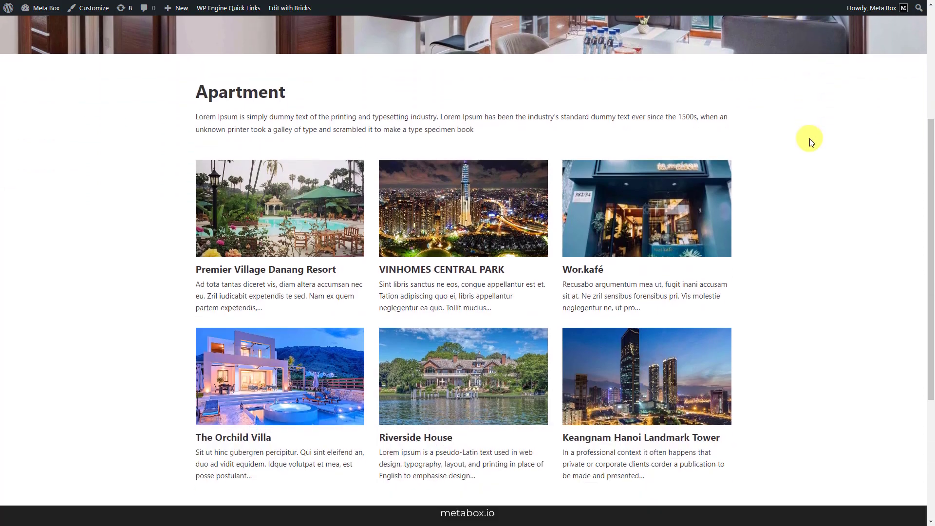
pyautogui.scroll(10, 809, 143)
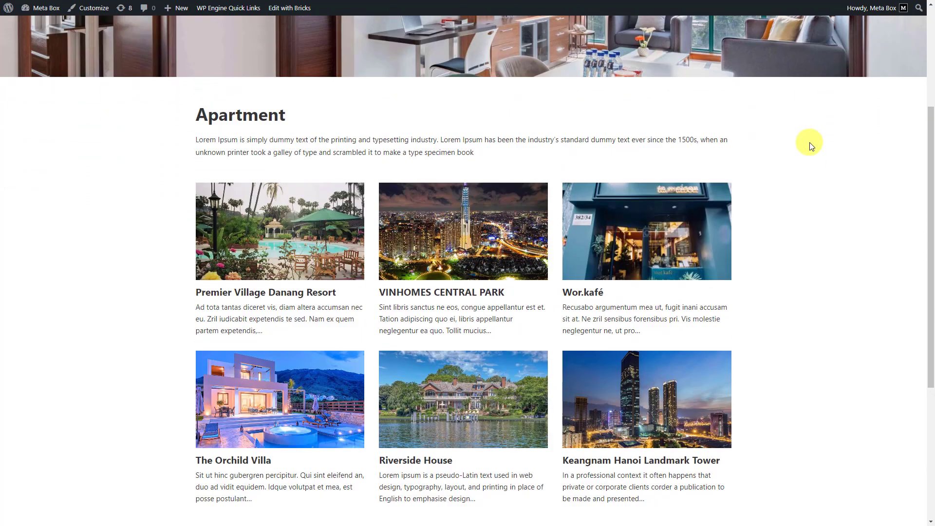